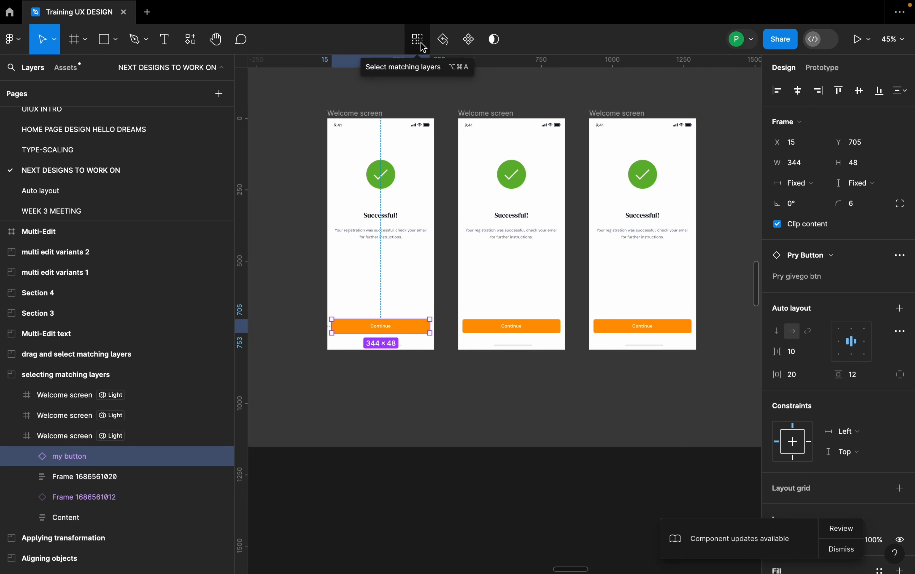
Select the matching Continue buttons on all three Welcome screens in the "selecting matching layers" section.
click(422, 43)
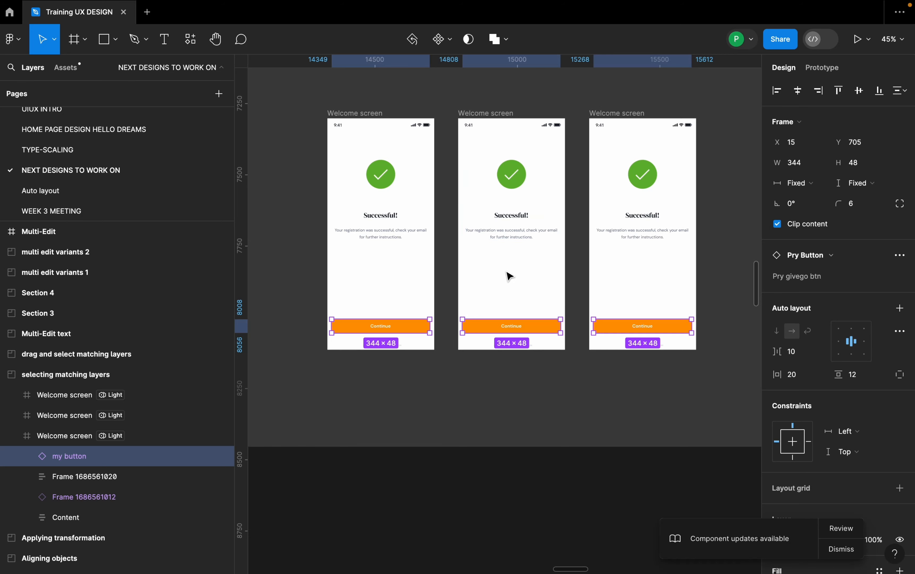
scroll(491, 267, down, 2)
scroll(492, 267, down, 5)
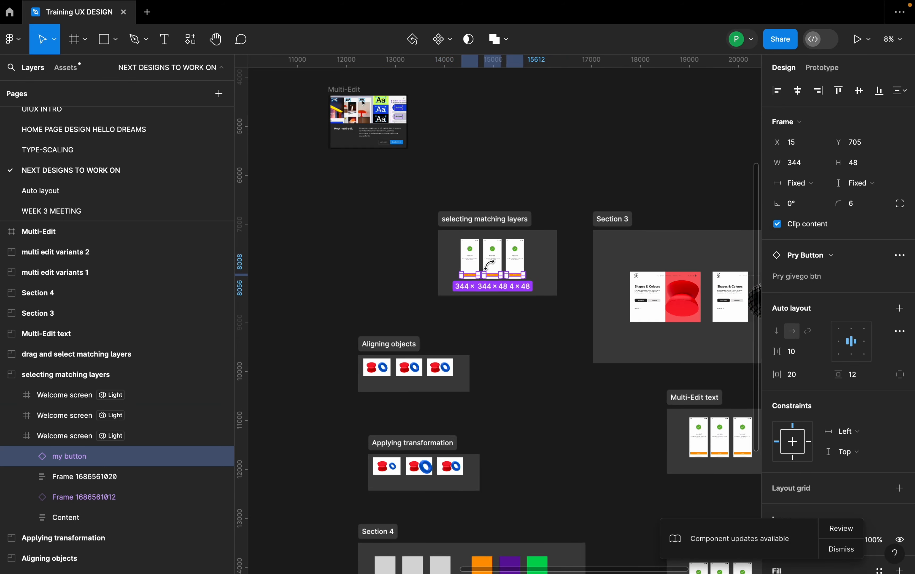
scroll(493, 269, up, 3)
scroll(418, 292, up, 5)
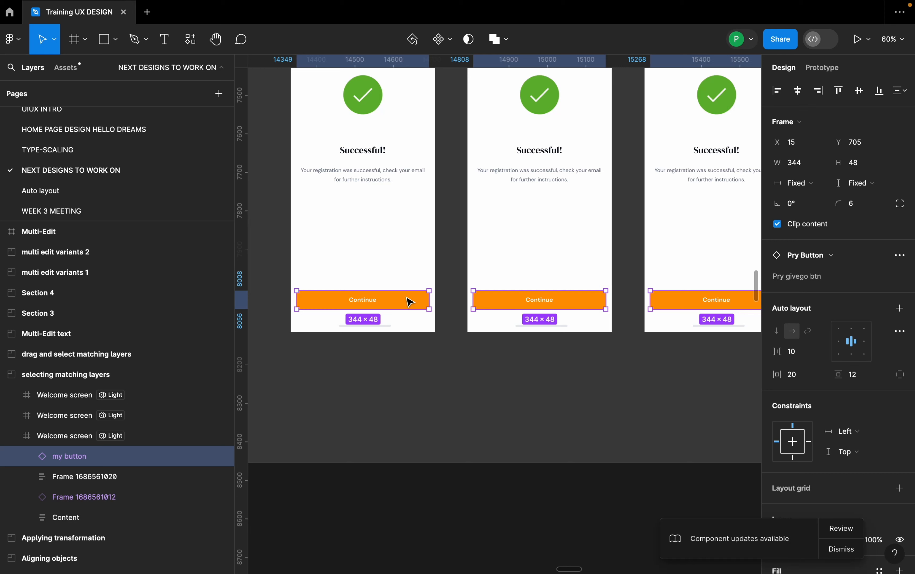
Dismiss the component updates notice and change the three selected buttons' fill to the blue document color 3961F6.
scroll(850, 477, down, 5)
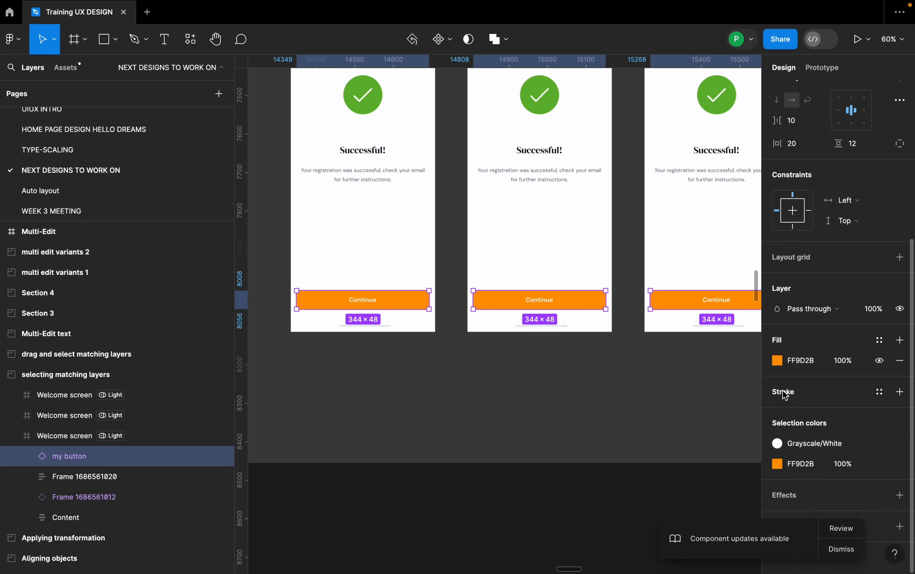
click(778, 364)
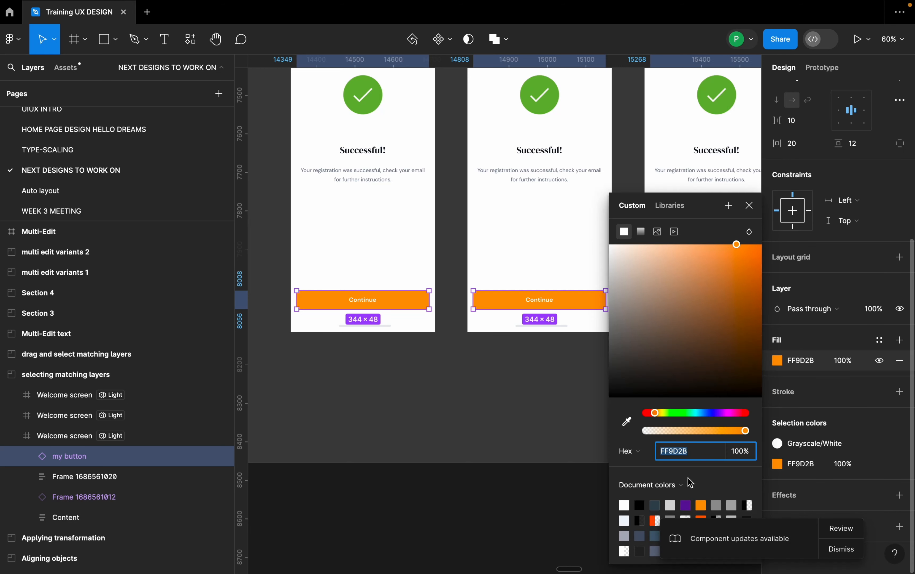
click(837, 549)
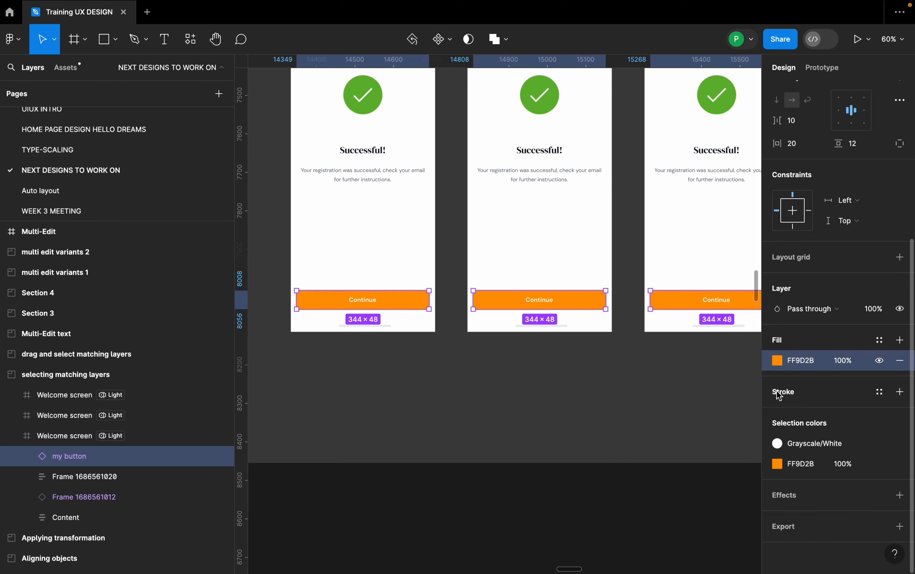
click(777, 365)
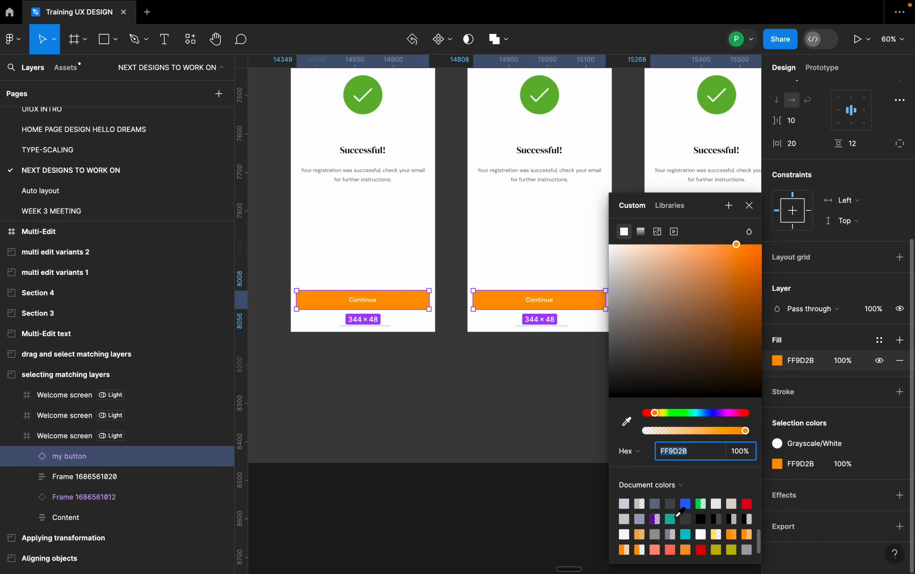
click(686, 507)
scroll(448, 255, down, 3)
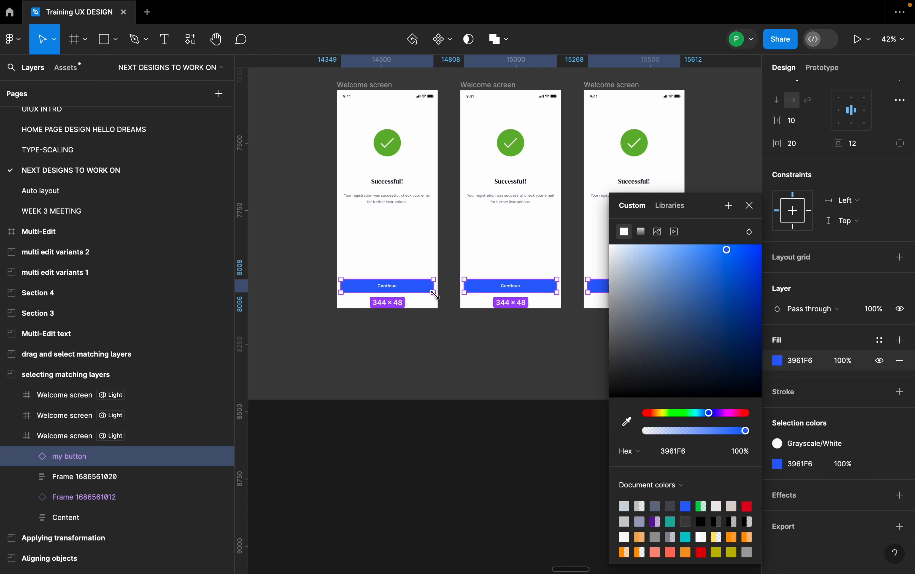
mouse_move(434, 294)
mouse_down()
mouse_move(401, 279)
mouse_move(428, 292)
mouse_up()
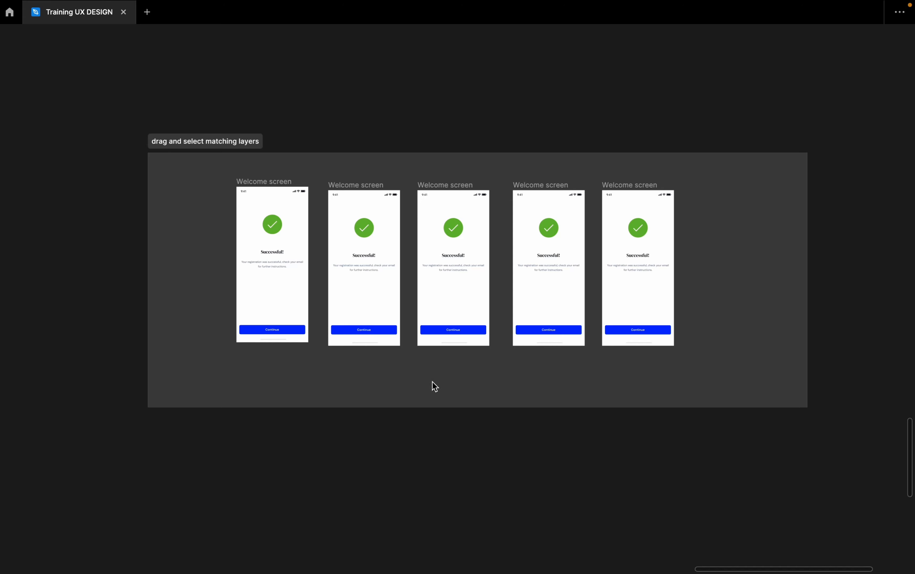
Show the interface and select the matching Continue buttons on all five screens of the "drag and select matching layers" section.
click(298, 329)
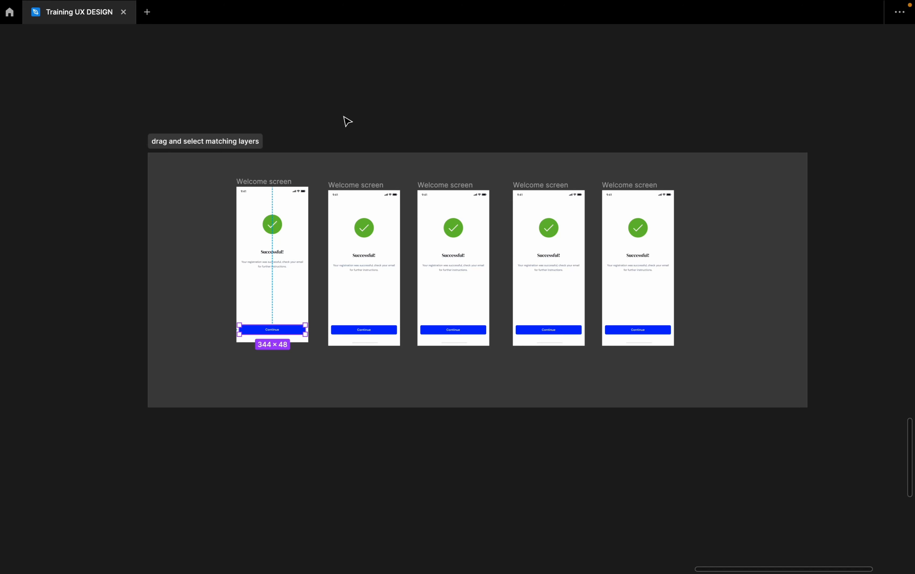
right_click(370, 103)
click(399, 136)
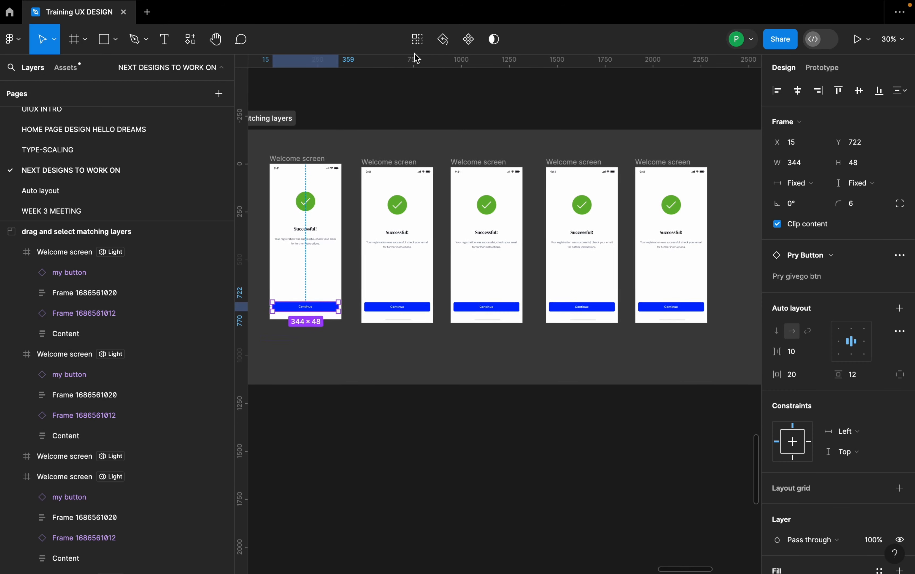
click(418, 40)
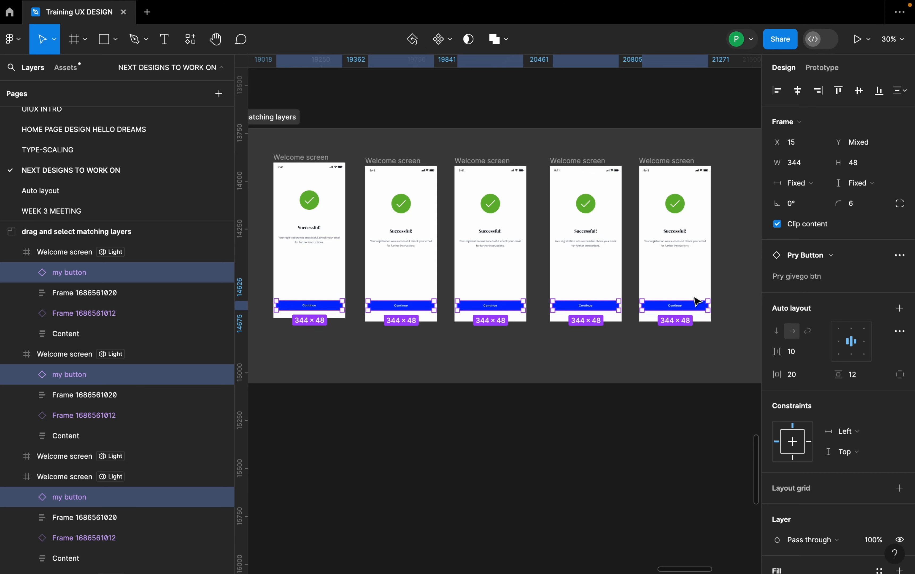
scroll(600, 313, down, 2)
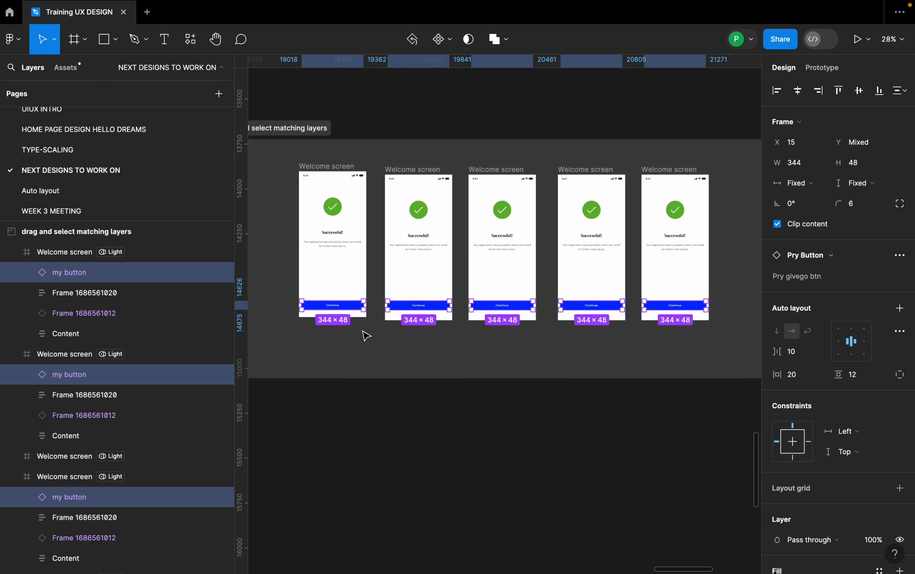
scroll(370, 327, up, 2)
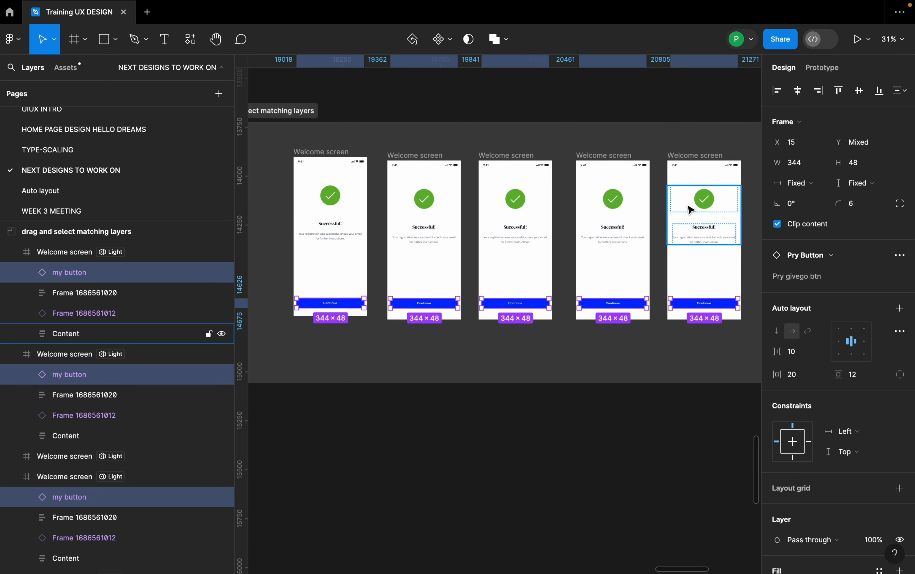
click(508, 338)
Select only the Continue button on the first Welcome screen and hide the interface.
scroll(310, 335, up, 4)
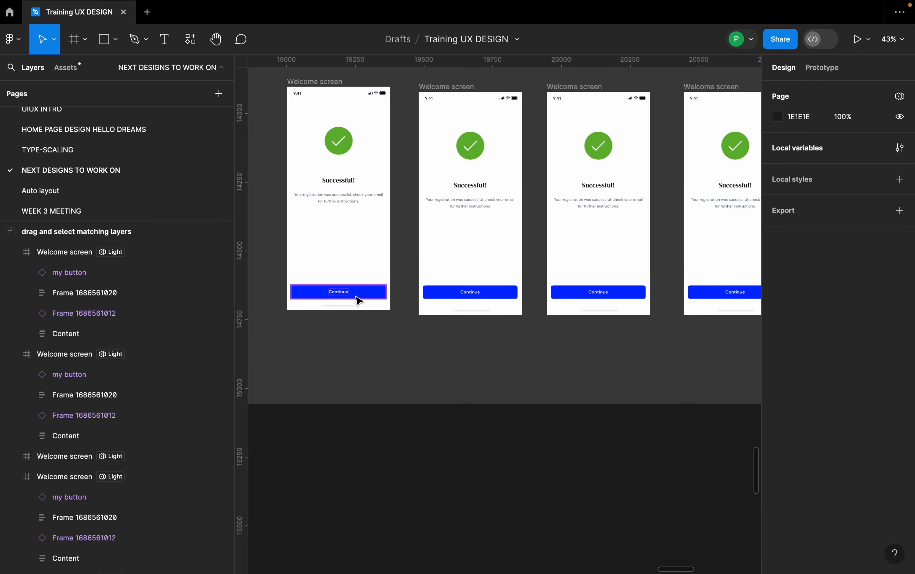
click(364, 293)
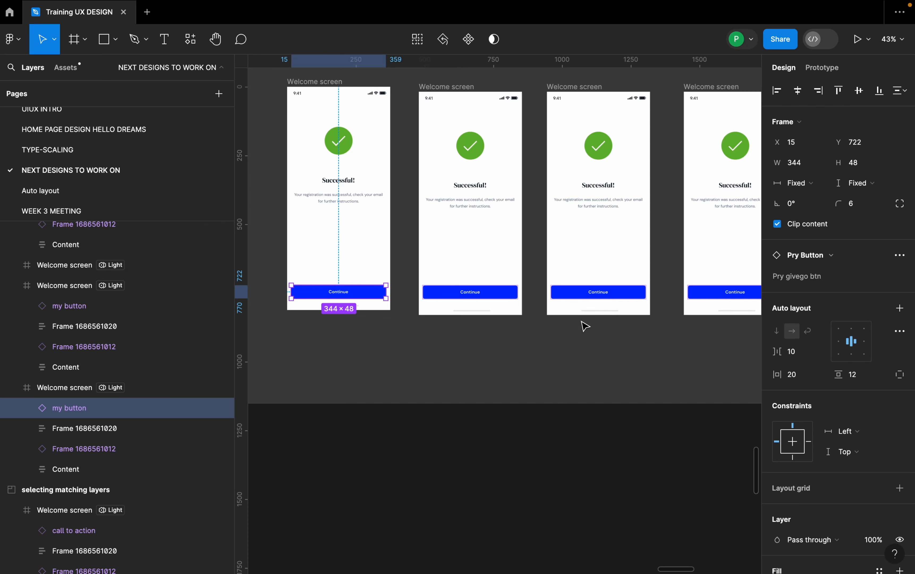
scroll(546, 389, up, 5)
scroll(539, 391, down, 3)
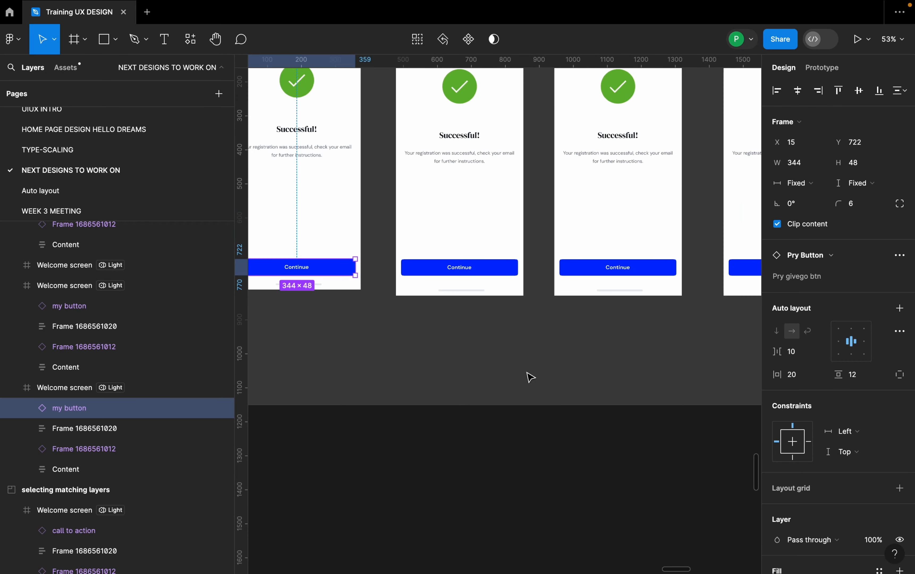
scroll(514, 344, up, 3)
right_click(497, 456)
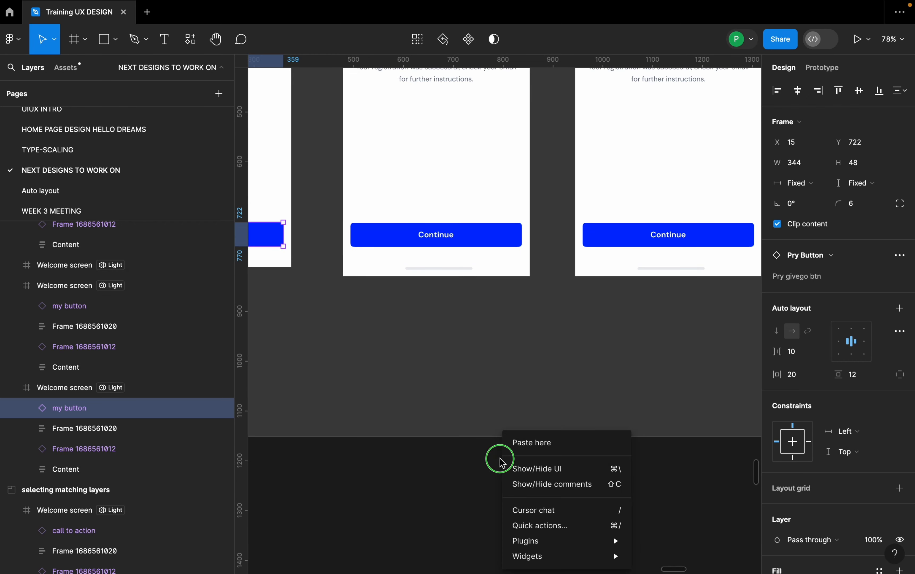
click(523, 468)
scroll(416, 224, up, 1)
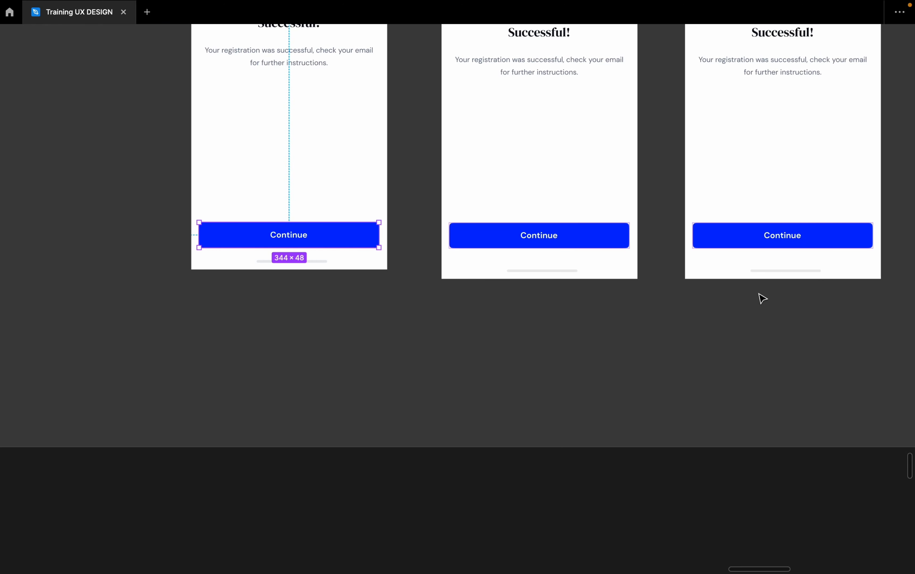
Extend the selection to the matching Continue buttons on the second and third Welcome screens only.
scroll(797, 277, left, 3)
scroll(327, 279, right, 10)
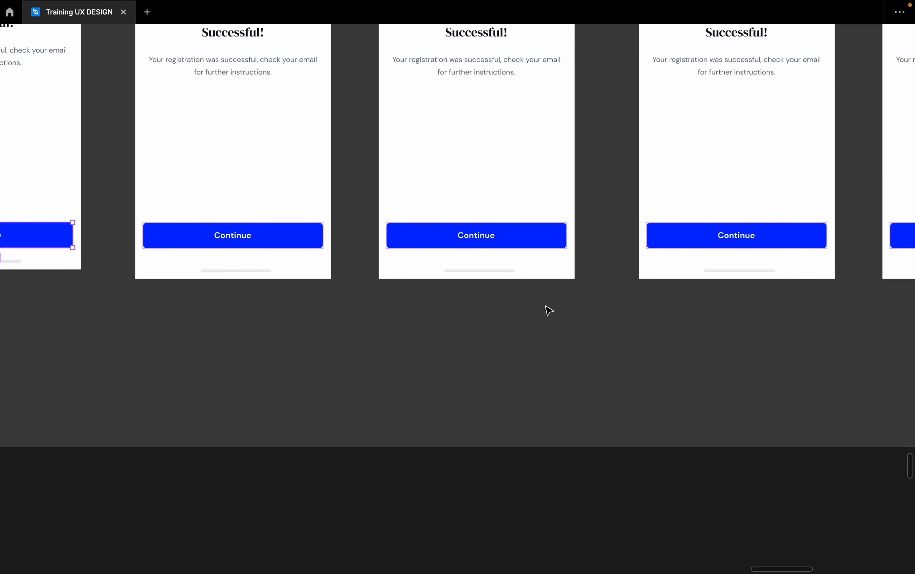
scroll(563, 316, down, 5)
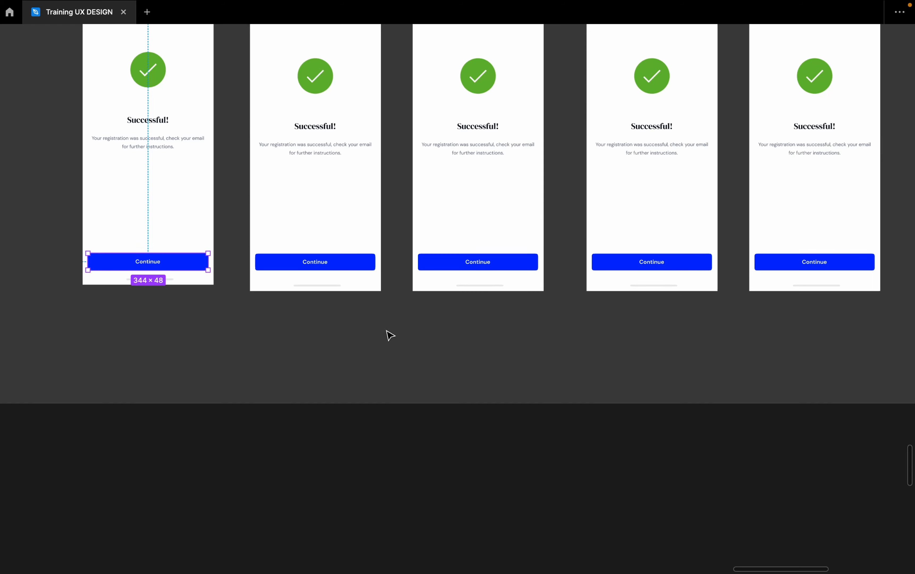
scroll(388, 333, down, 3)
scroll(482, 347, left, 2)
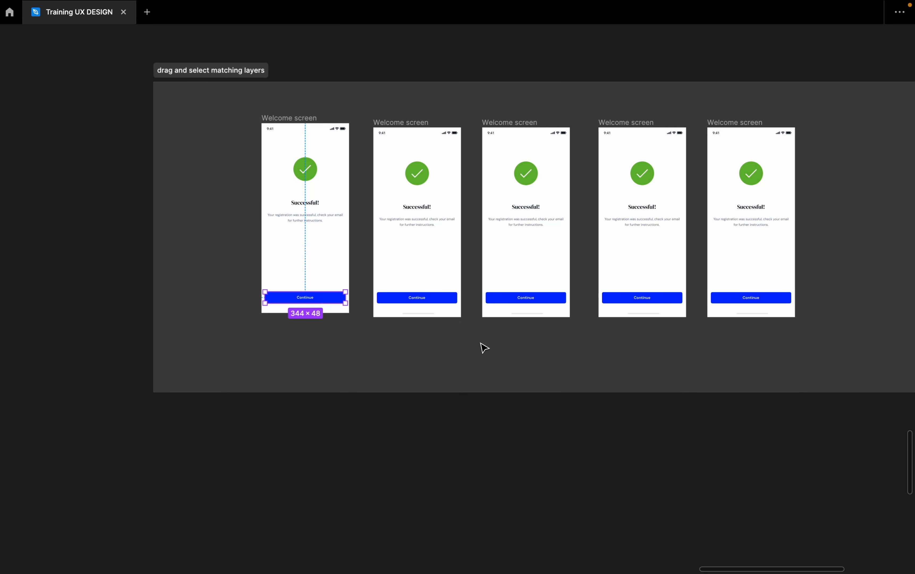
key(alt+super+a)
drag(363, 116, 578, 348)
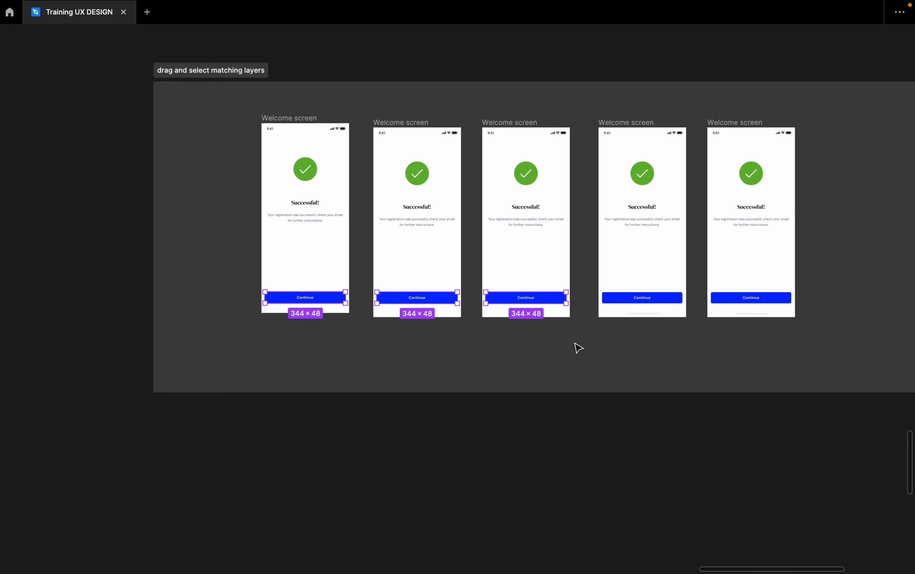
Show the interface and change the blue color of the three selected buttons to black 000000.
right_click(446, 63)
click(471, 93)
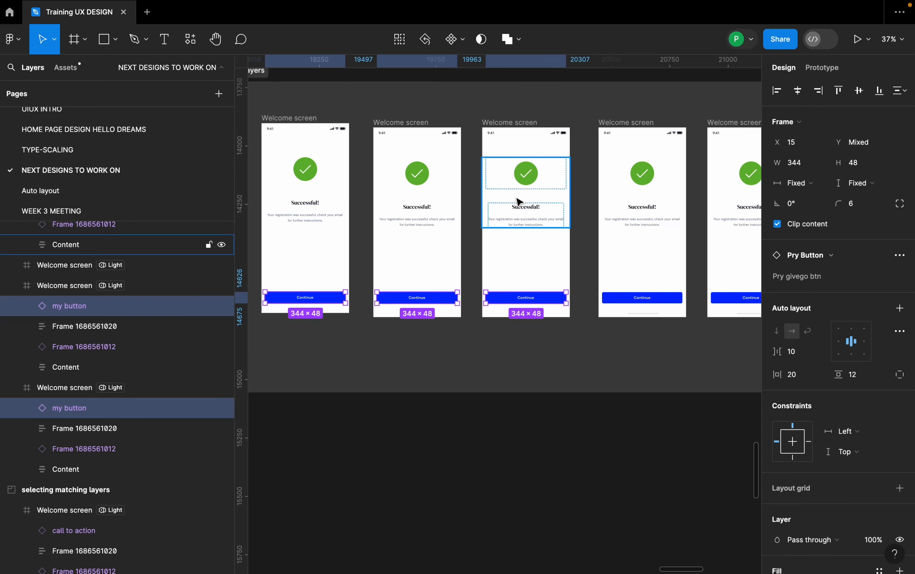
scroll(520, 201, down, 3)
scroll(843, 380, down, 5)
click(778, 464)
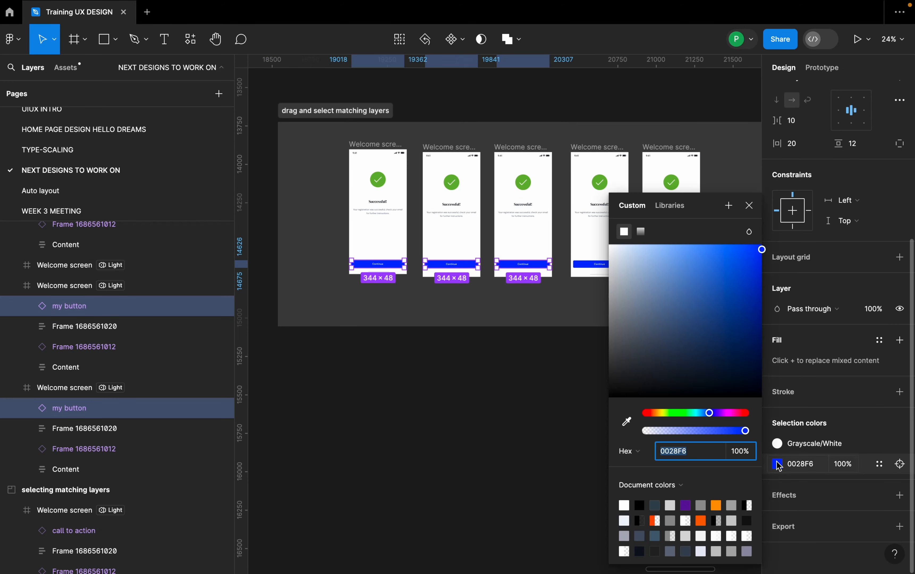
drag(623, 254, 601, 438)
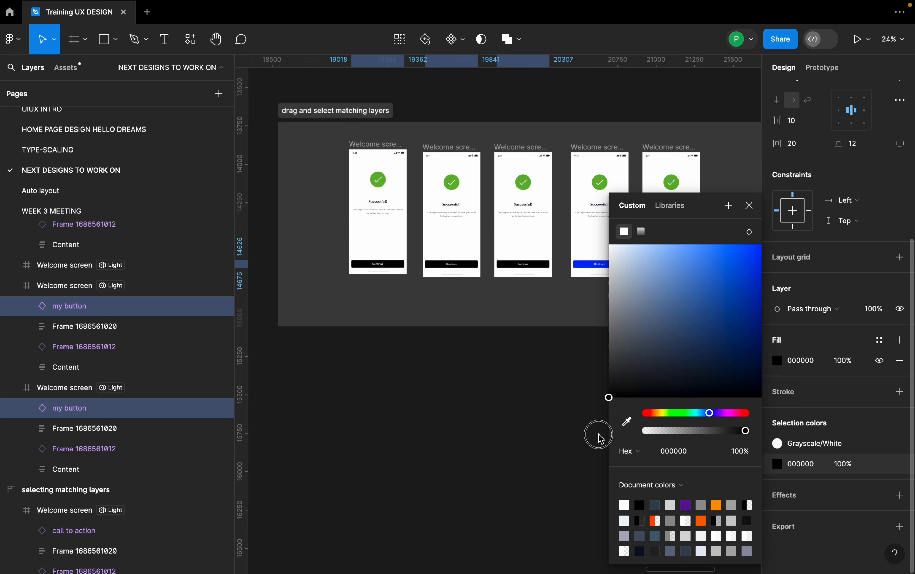
click(750, 204)
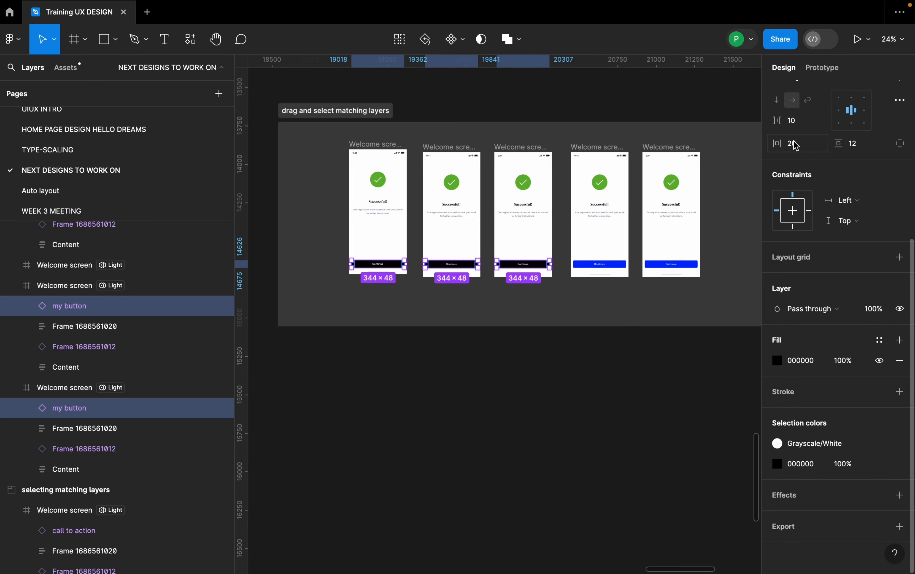
scroll(796, 146, up, 5)
Hide the interface around the "Aligning objects" section and show it again.
drag(404, 268, 393, 263)
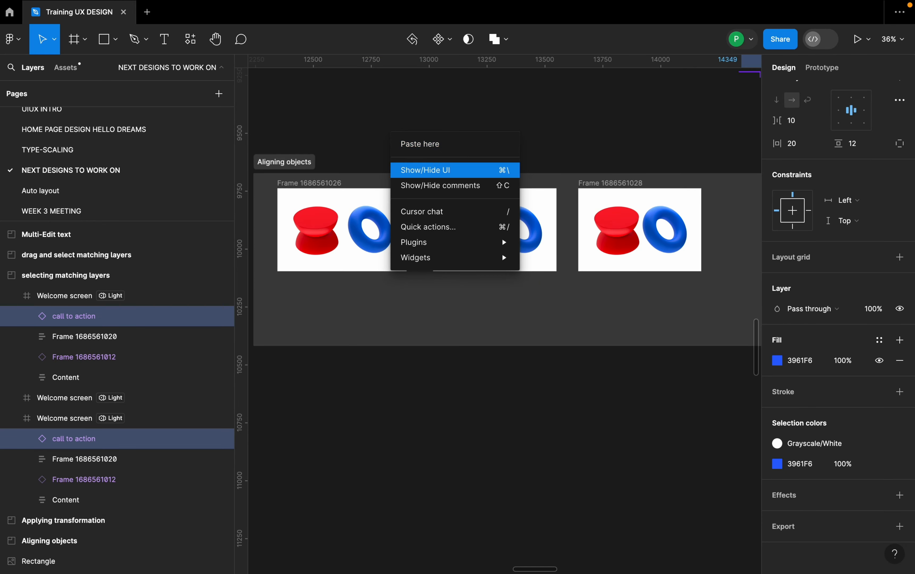
click(452, 167)
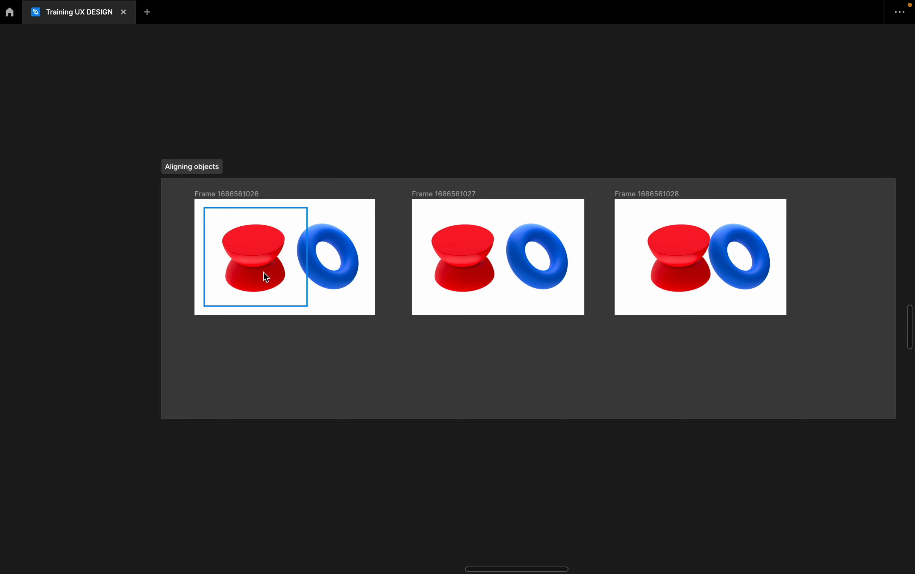
right_click(442, 78)
click(510, 99)
scroll(493, 160, left, 3)
scroll(494, 159, down, 1)
click(466, 215)
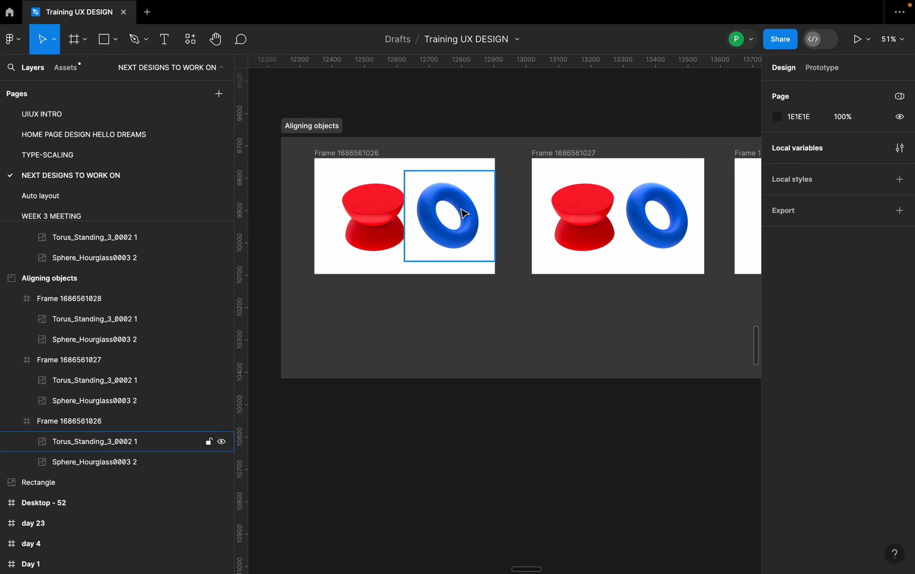
click(370, 231)
scroll(362, 229, down, 2)
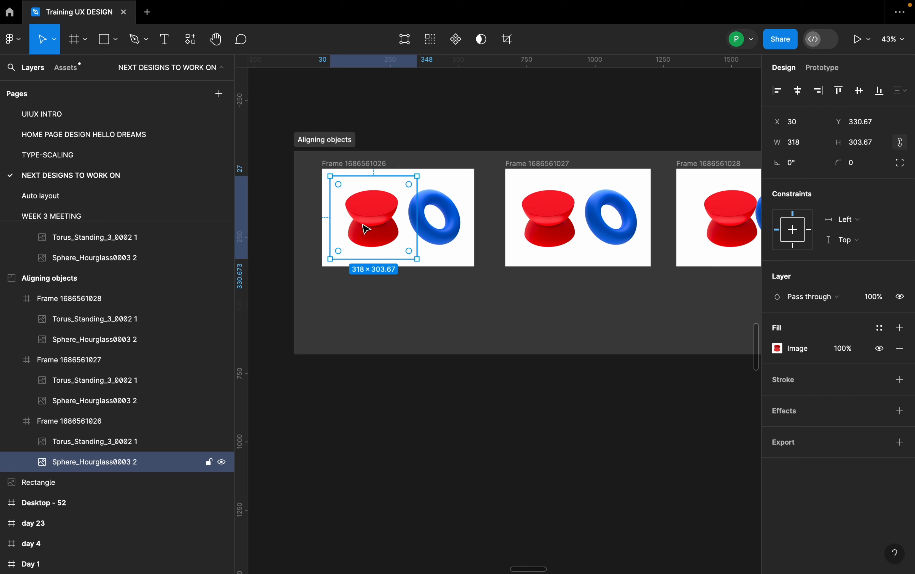
scroll(365, 229, down, 1)
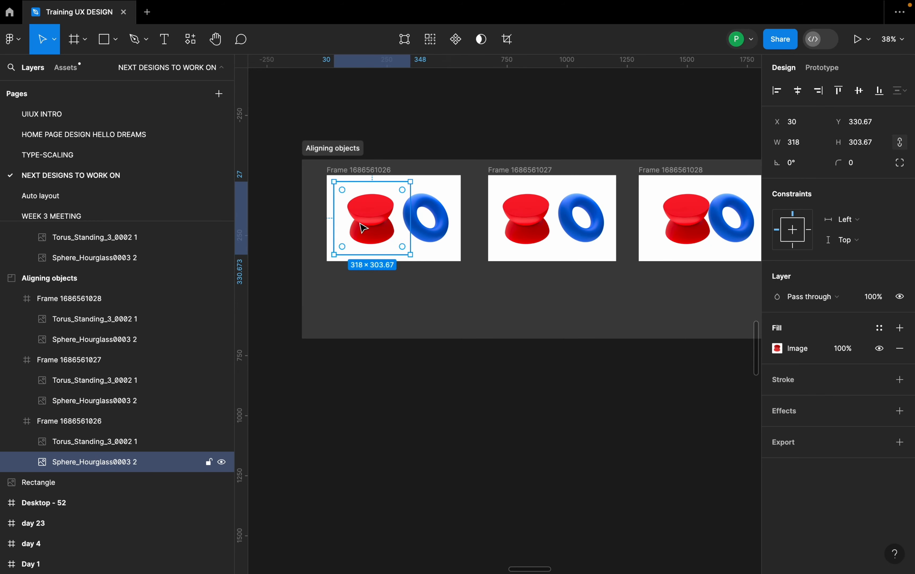
scroll(363, 227, right, 2)
scroll(363, 228, down, 1)
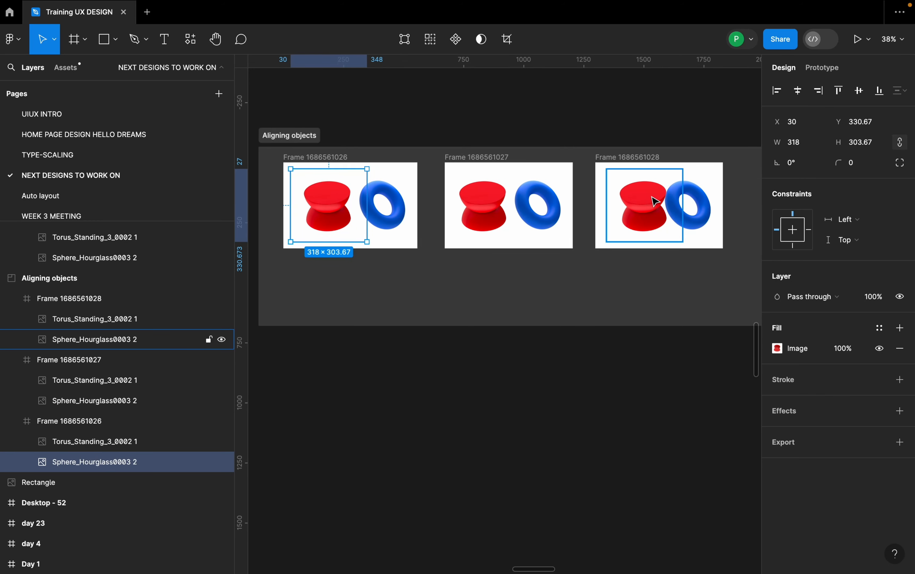
scroll(656, 201, up, 1)
scroll(656, 201, left, 1)
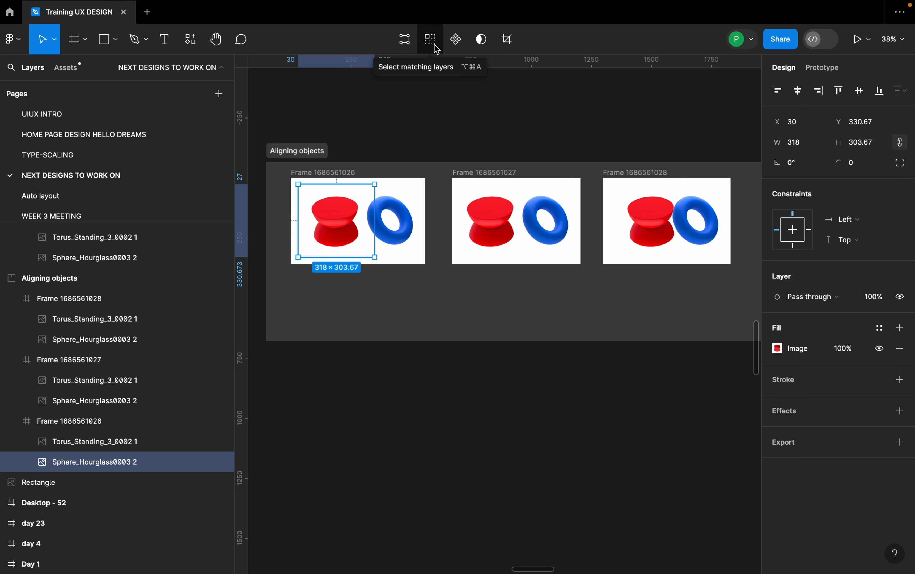
click(433, 45)
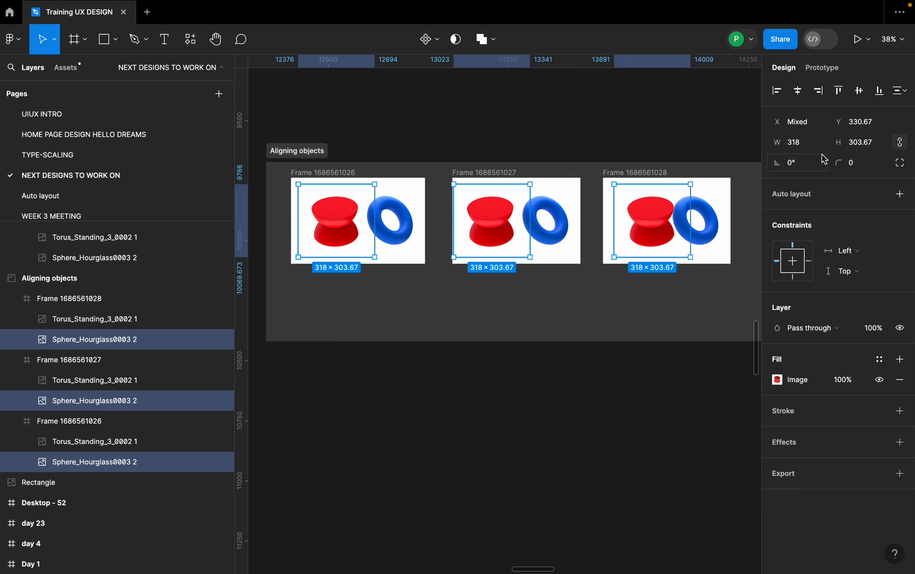
Align the three selected hourglass images by their horizontal centres, and then by their left edges.
click(800, 93)
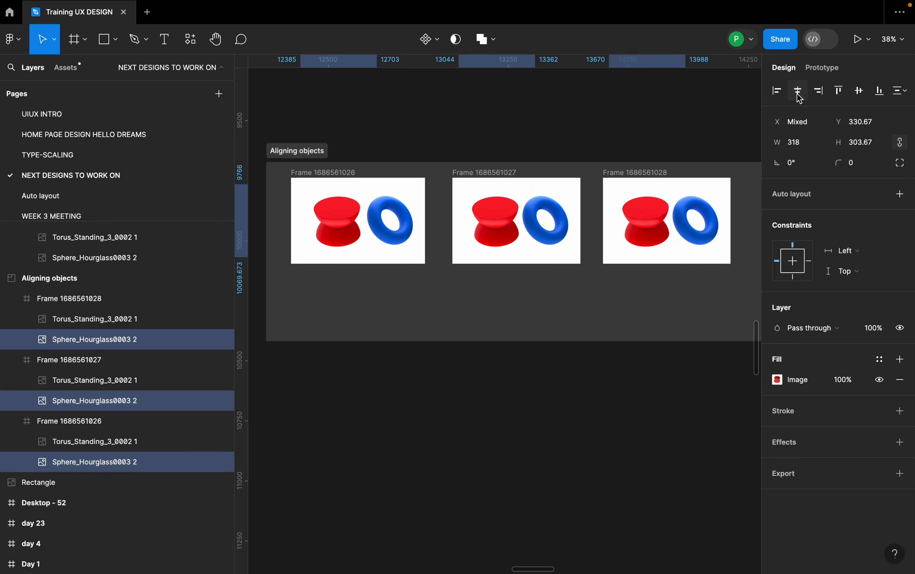
click(781, 92)
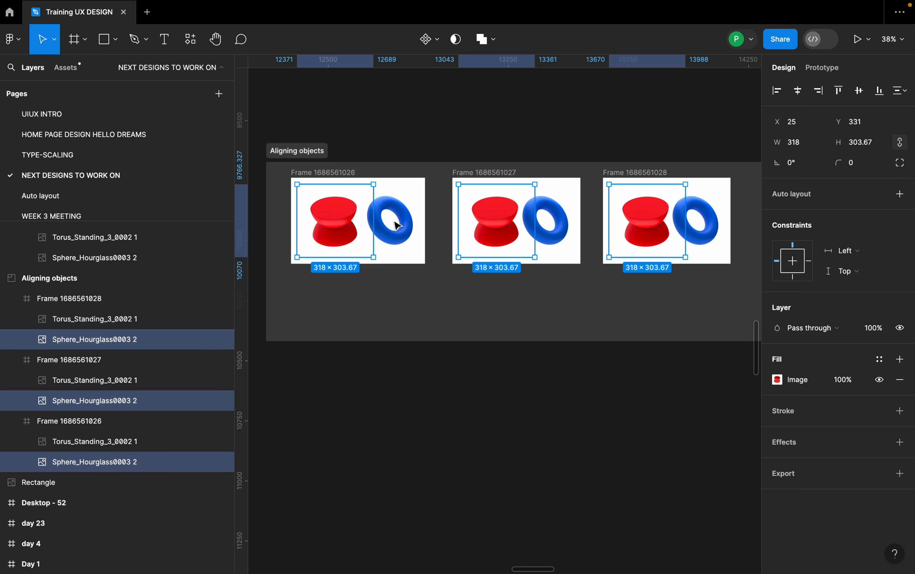
click(388, 255)
click(394, 303)
click(339, 235)
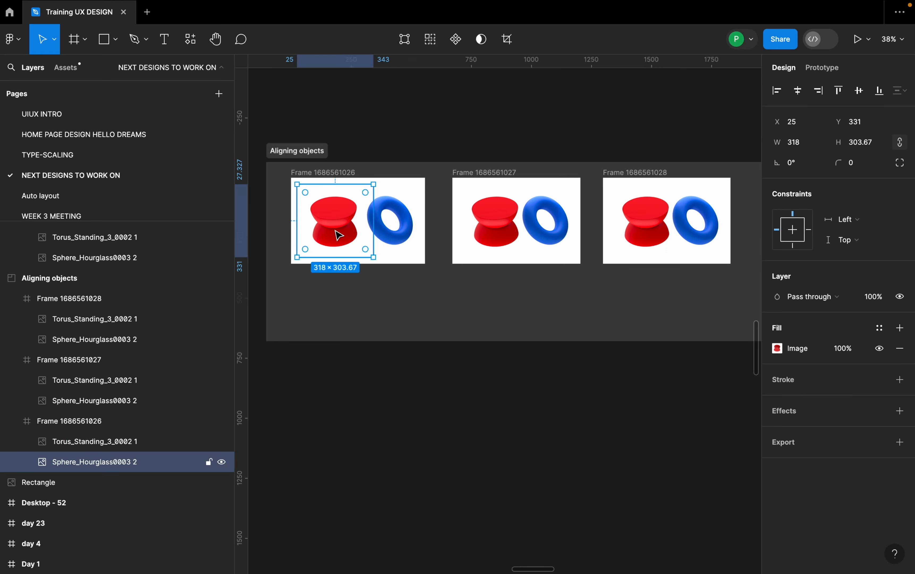
shift+click(399, 233)
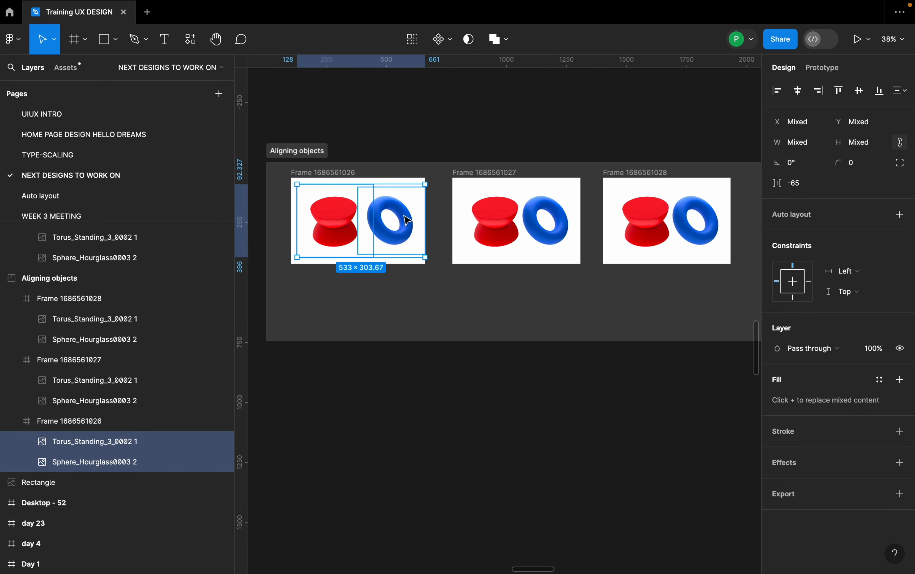
click(414, 40)
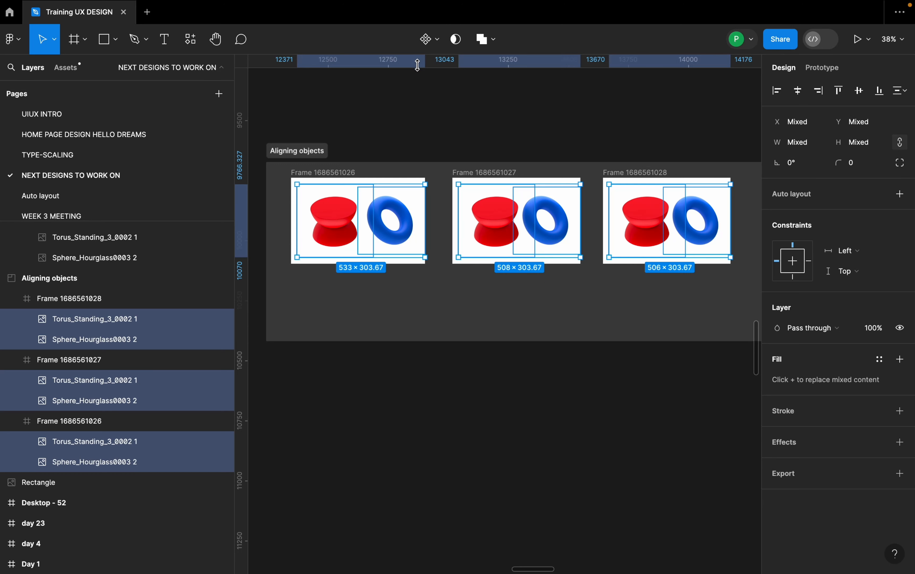
Undo a trial horizontal centring of the selected images and align each pair as a group to its frame's left and then right edge.
click(799, 93)
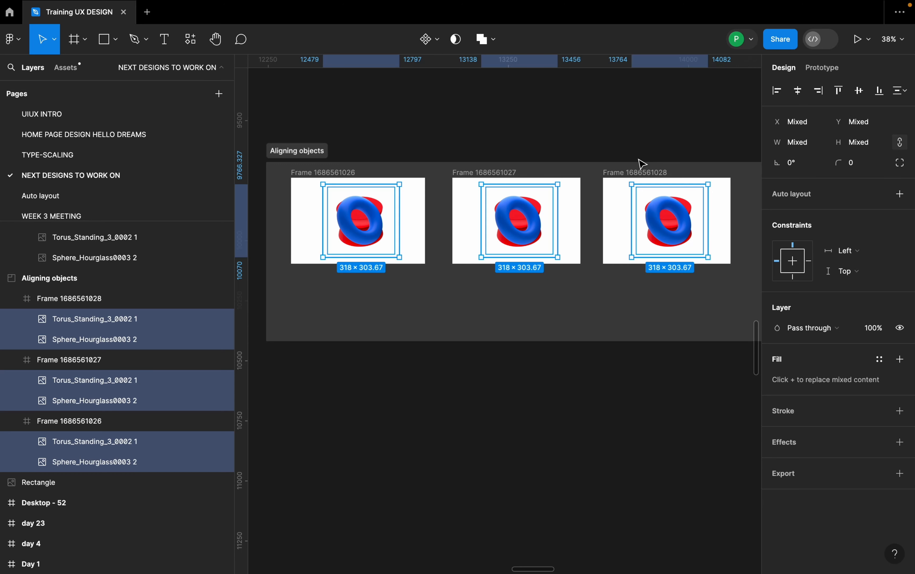
key(super+z)
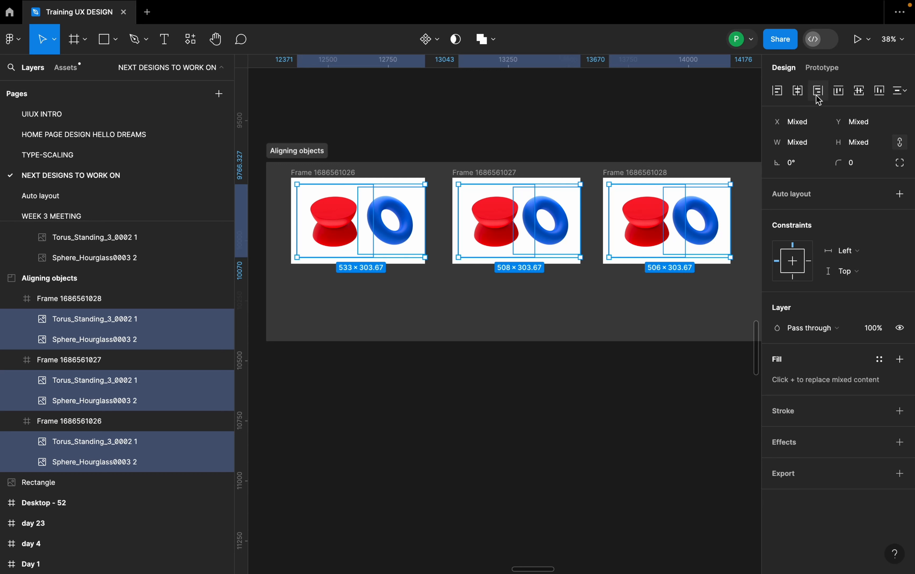
click(780, 92)
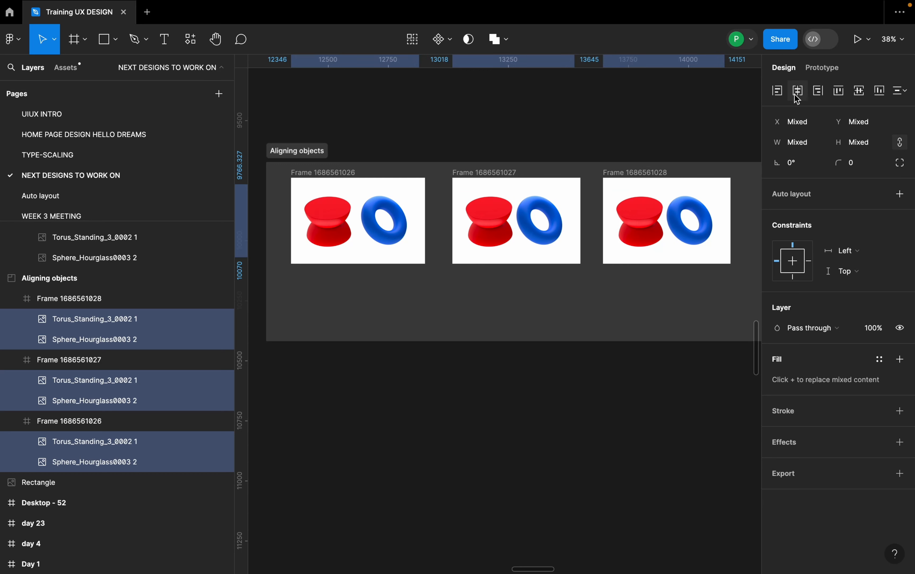
click(820, 95)
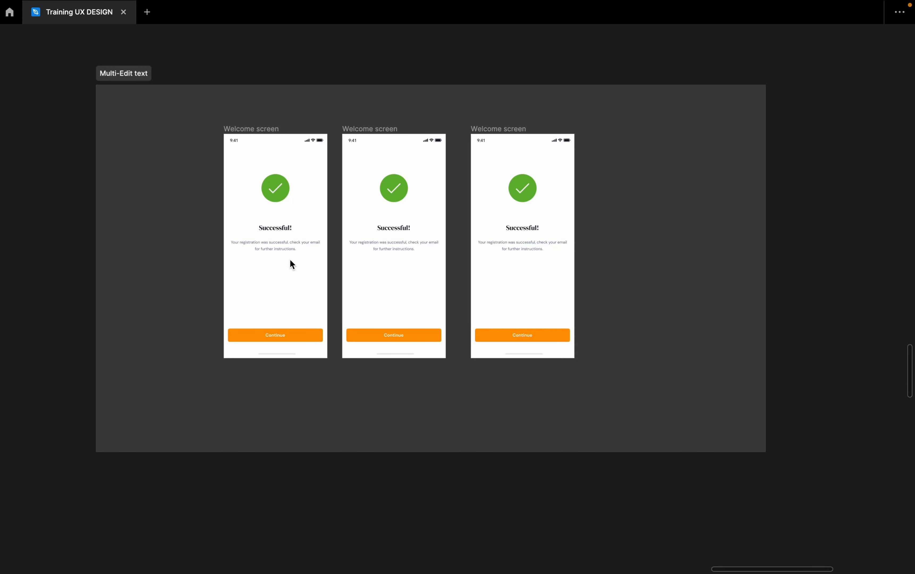
Select the "Successful!" title on the first Welcome screen in the "Multi-Edit text" section and briefly open its text for editing.
scroll(266, 234, up, 2)
click(284, 230)
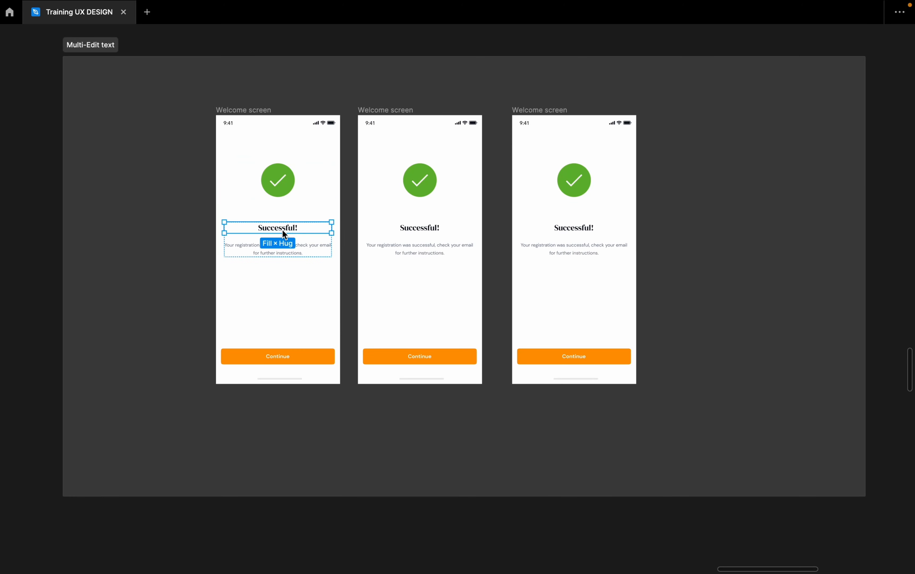
scroll(272, 227, up, 3)
double_click(290, 228)
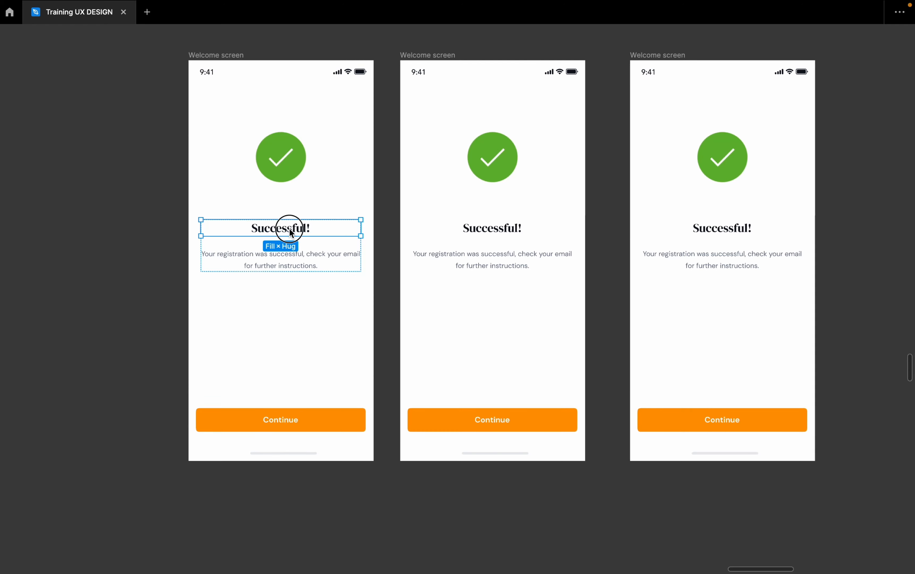
double_click(289, 228)
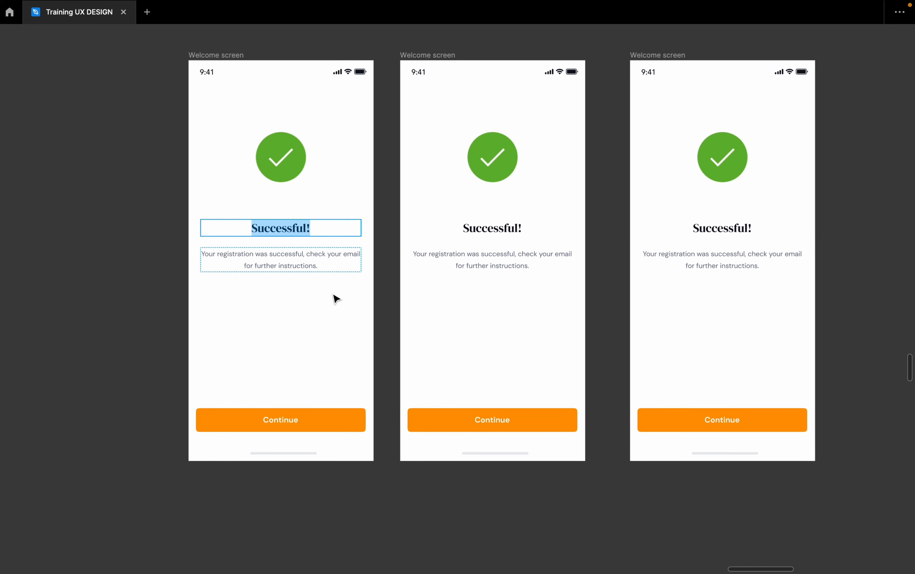
scroll(328, 311, down, 3)
key(Escape)
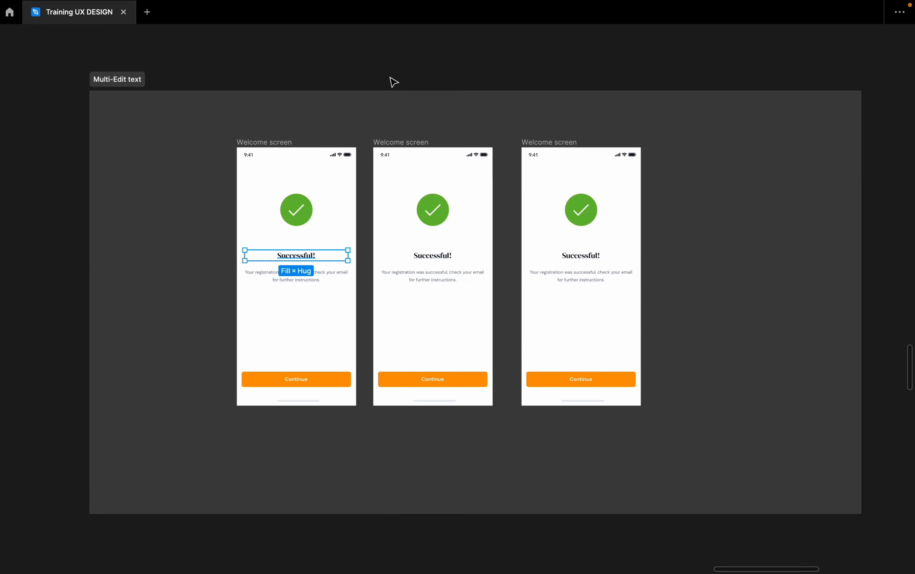
Show the interface and extend the title selection to the matching layers on the other two Welcome screens.
right_click(400, 69)
click(454, 104)
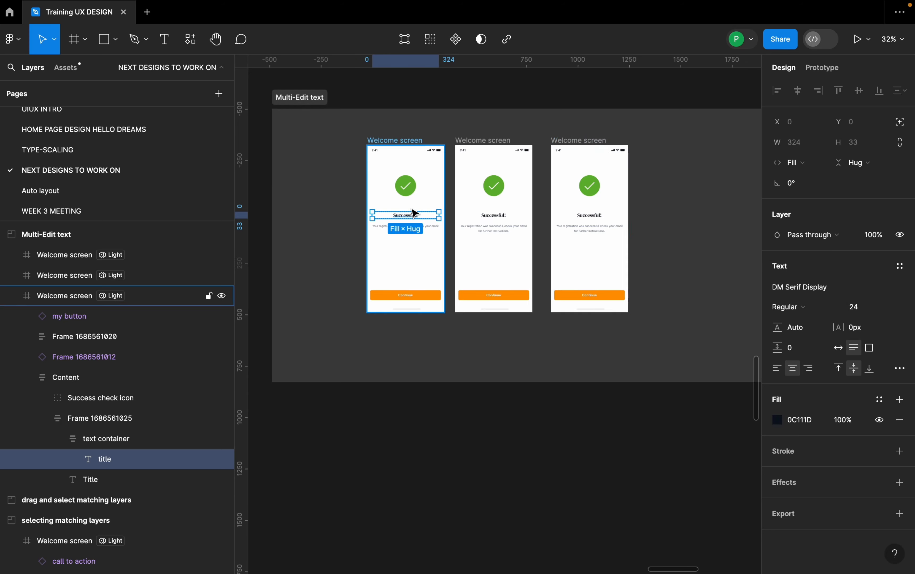
scroll(438, 205, up, 2)
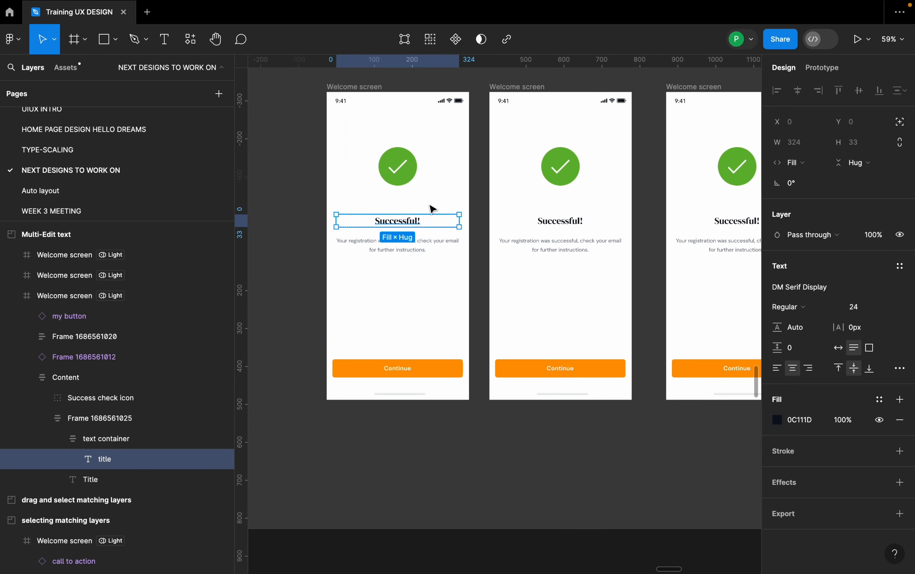
click(430, 40)
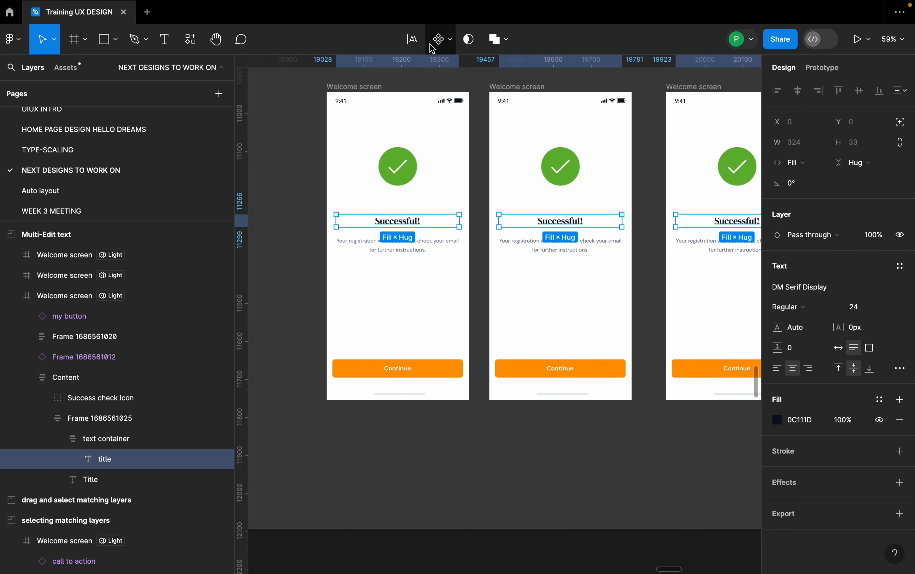
Multi-edit the three selected titles so that their text reads "Great work".
click(414, 40)
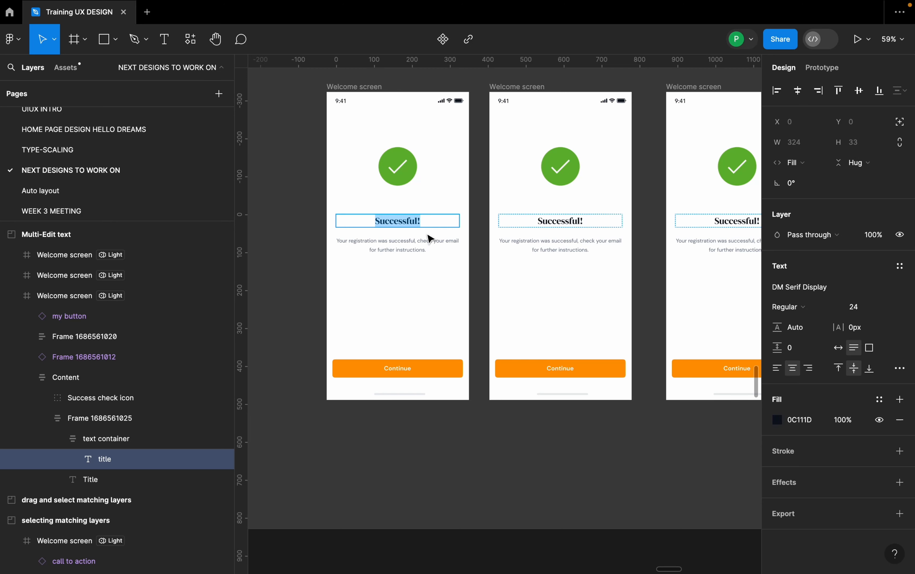
key(shift)
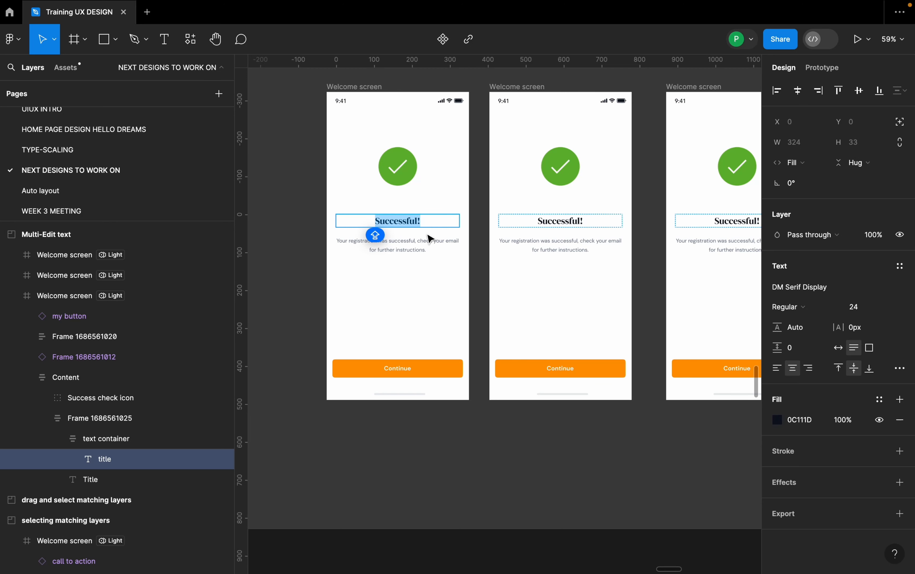
text(Gr)
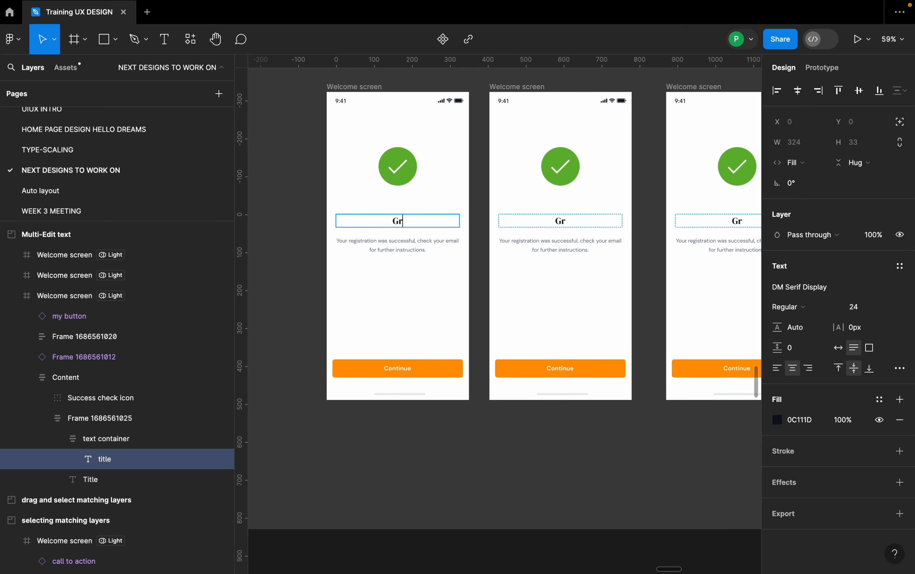
text(eat wprk)
key(BackSpace)
key(BackSpace)
key(BackSpace)
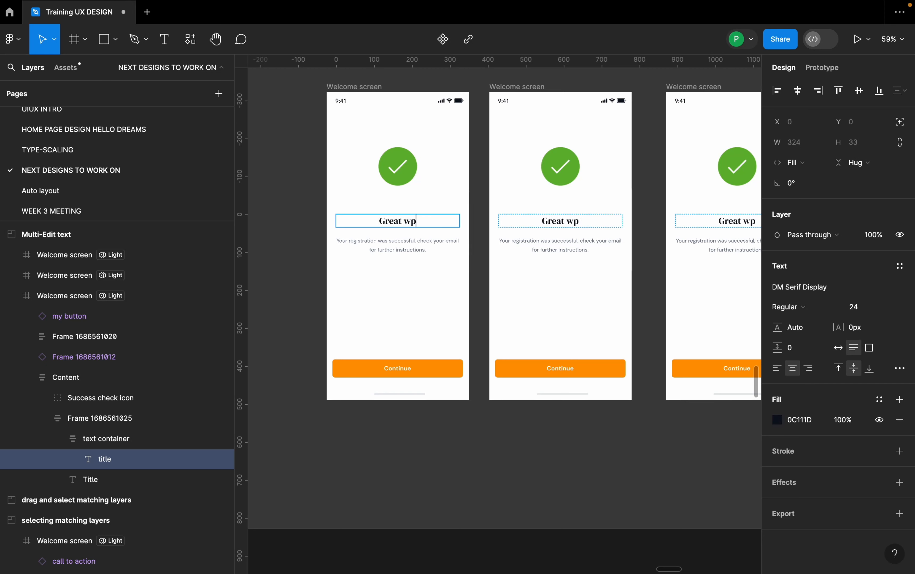
text(ork)
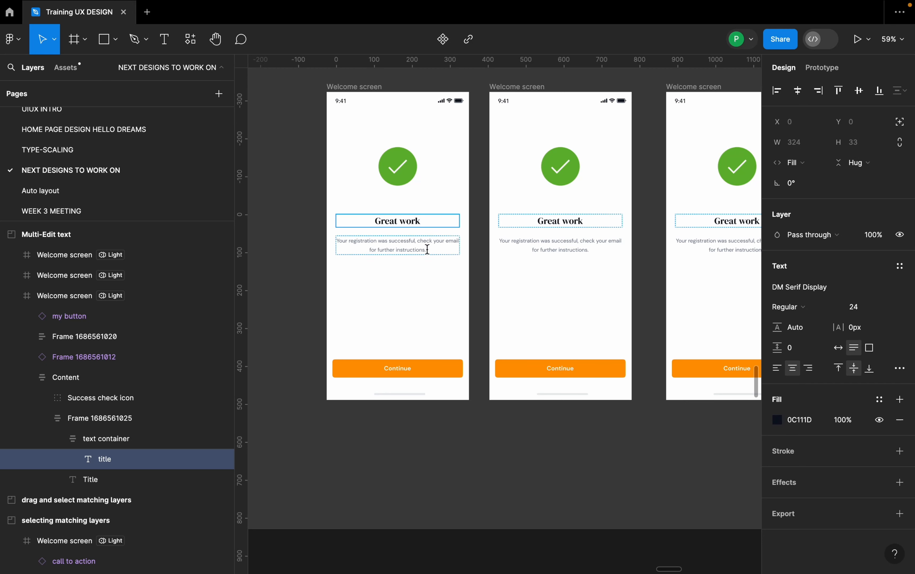
Set the three "Great work" titles to the Italic font style and font size 32.
ctrl+scroll(383, 279, down, 2)
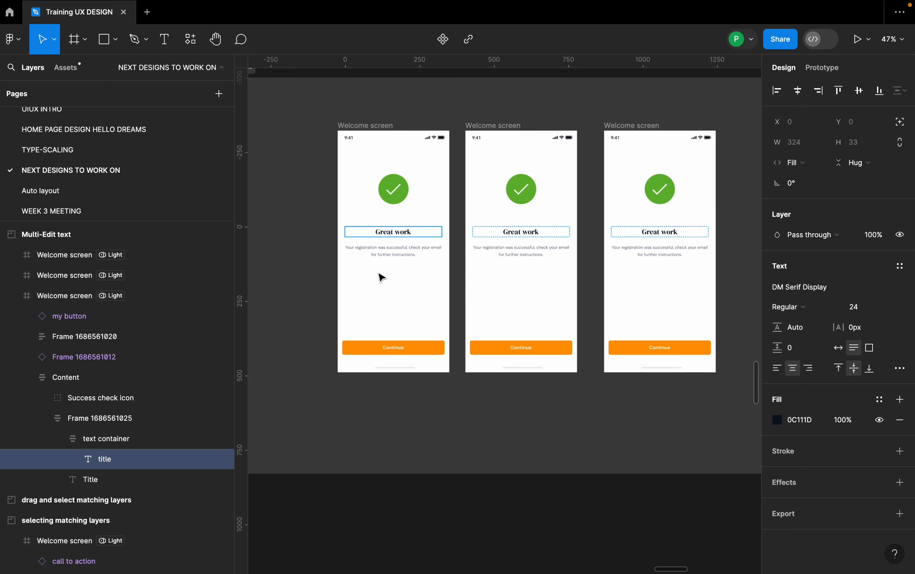
click(813, 308)
click(812, 332)
key(Escape)
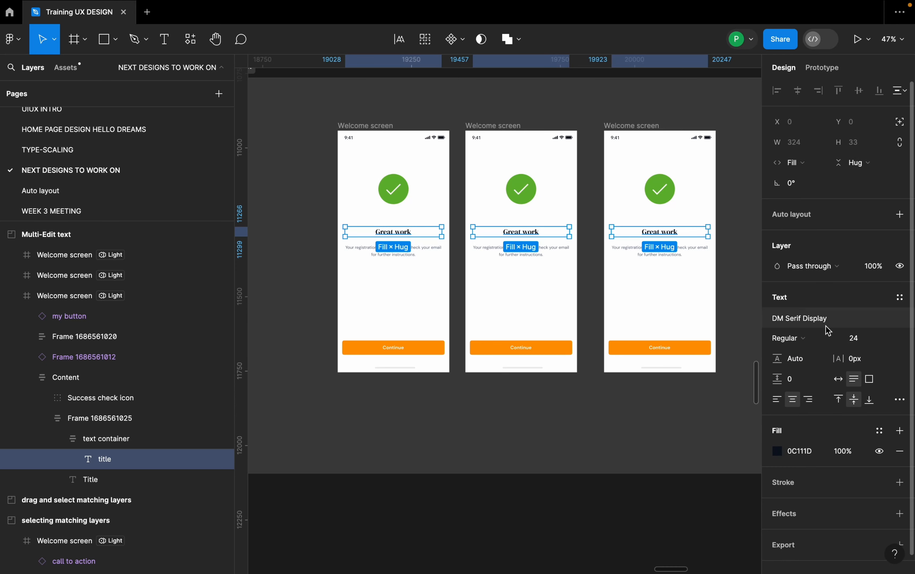
click(816, 338)
click(813, 362)
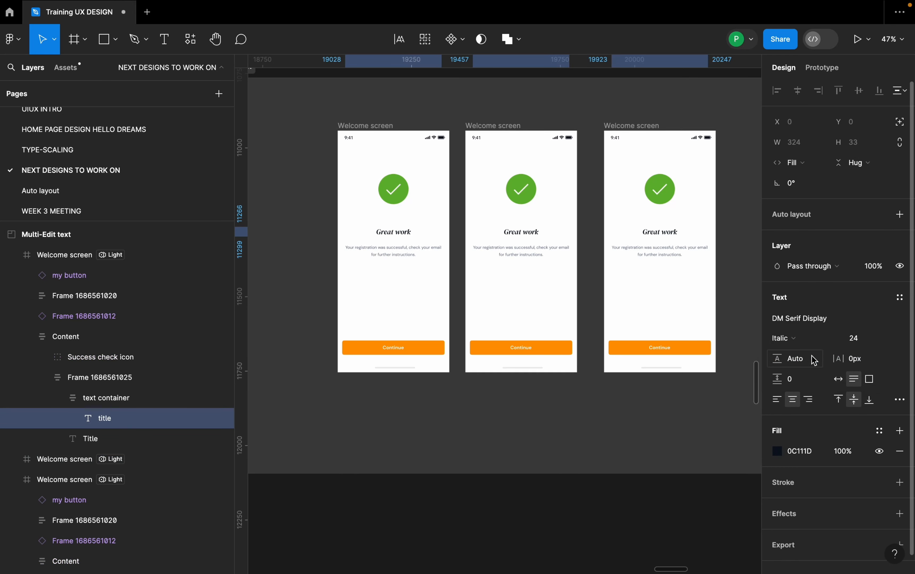
click(889, 342)
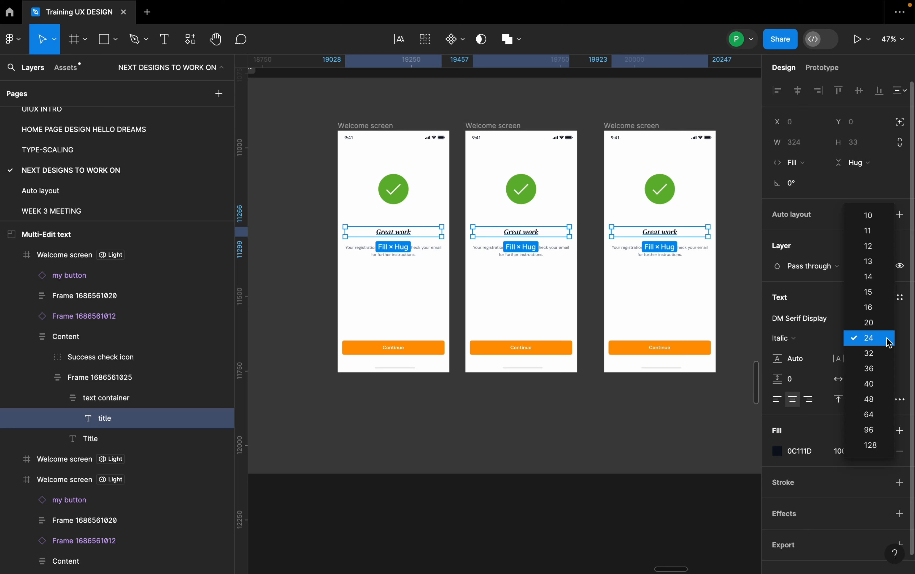
click(880, 353)
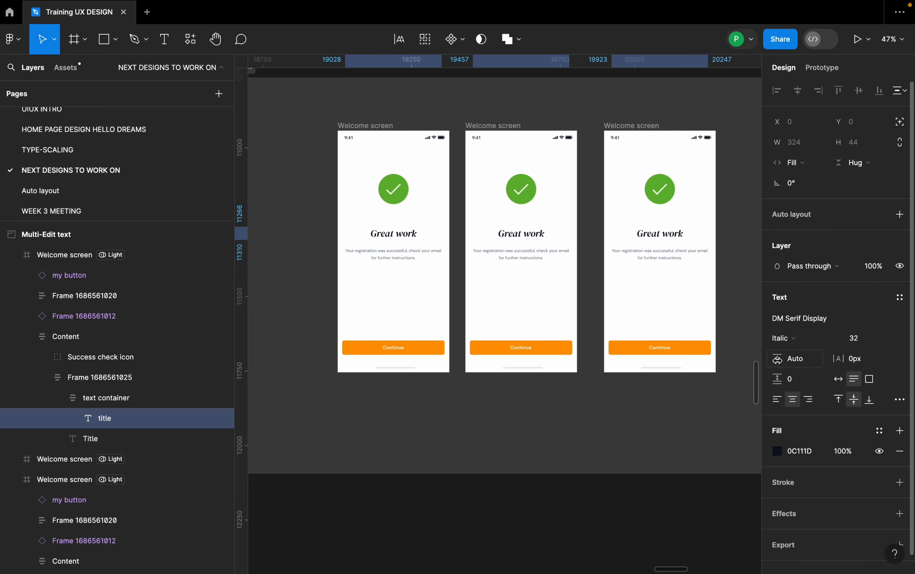
Set the line height of the three titles to 137.5% and their fill color to blue 0048F4.
drag(778, 360, 781, 364)
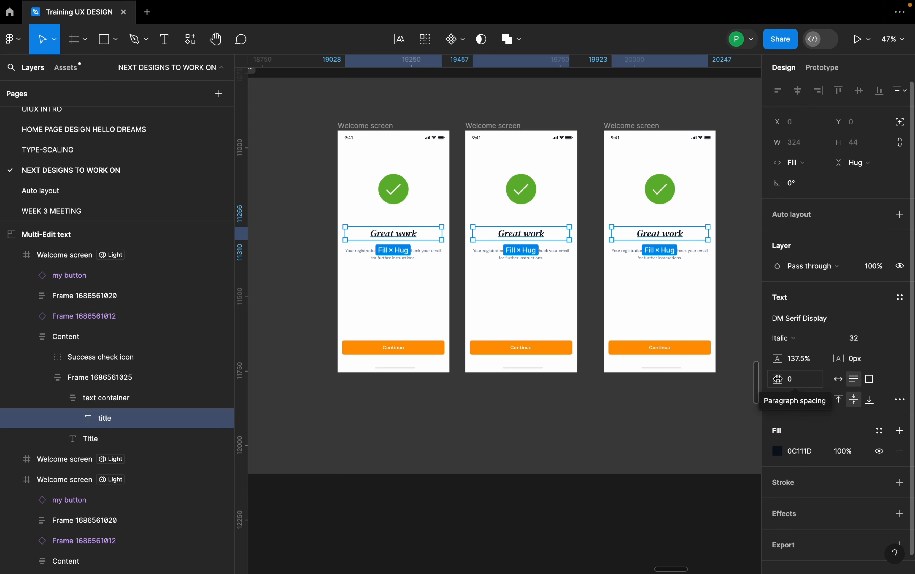
click(777, 451)
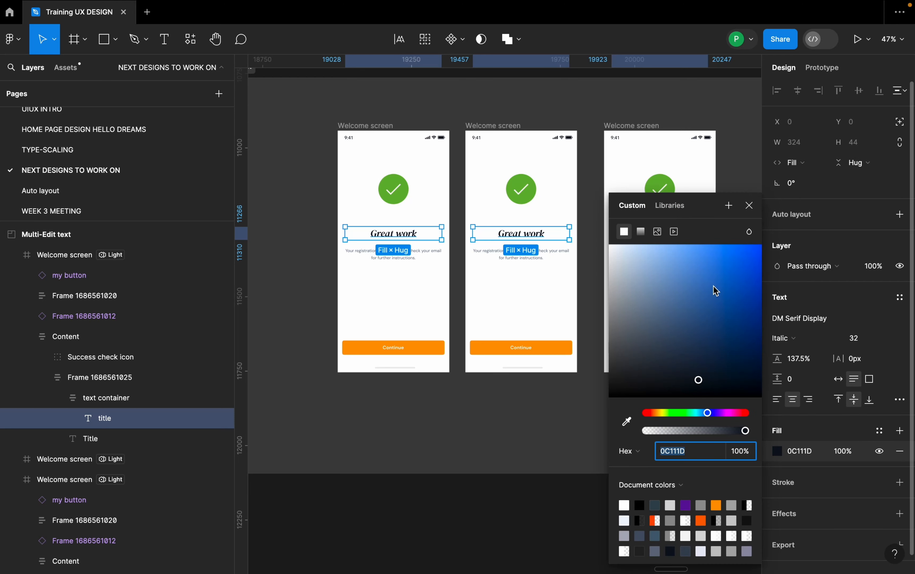
drag(717, 291, 771, 256)
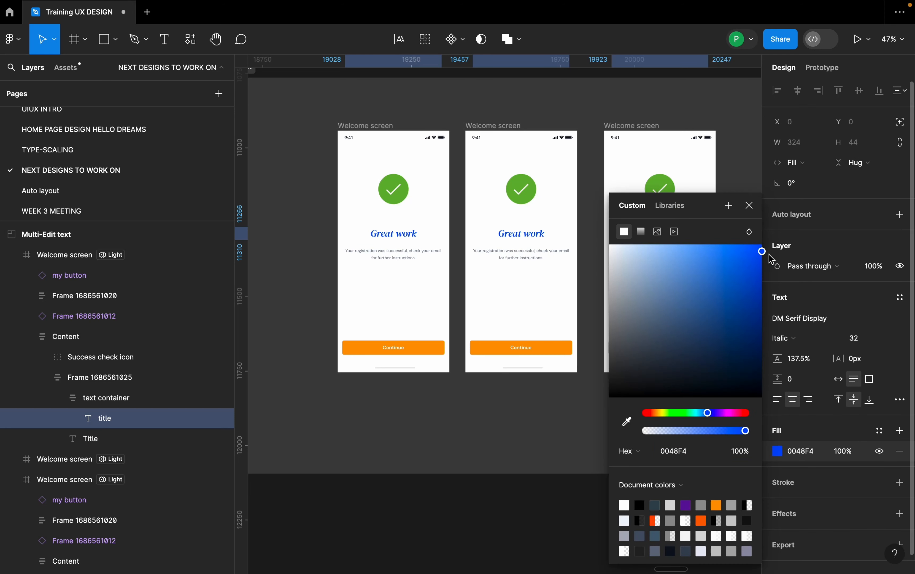
click(753, 207)
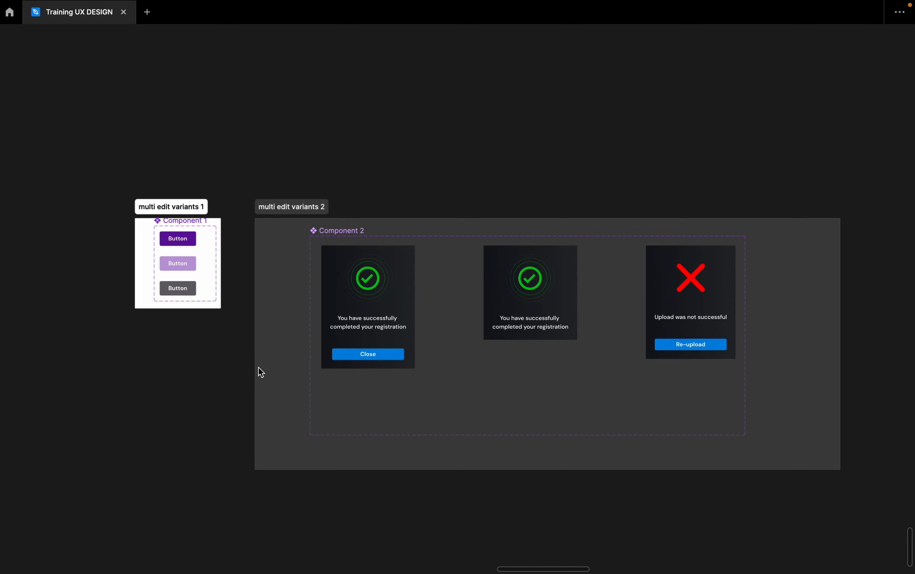
Select the dark purple Button variant of Component 1 in the "multi edit variants 1" section and show the interface.
scroll(292, 338, left, 5)
scroll(323, 303, up, 5)
click(323, 261)
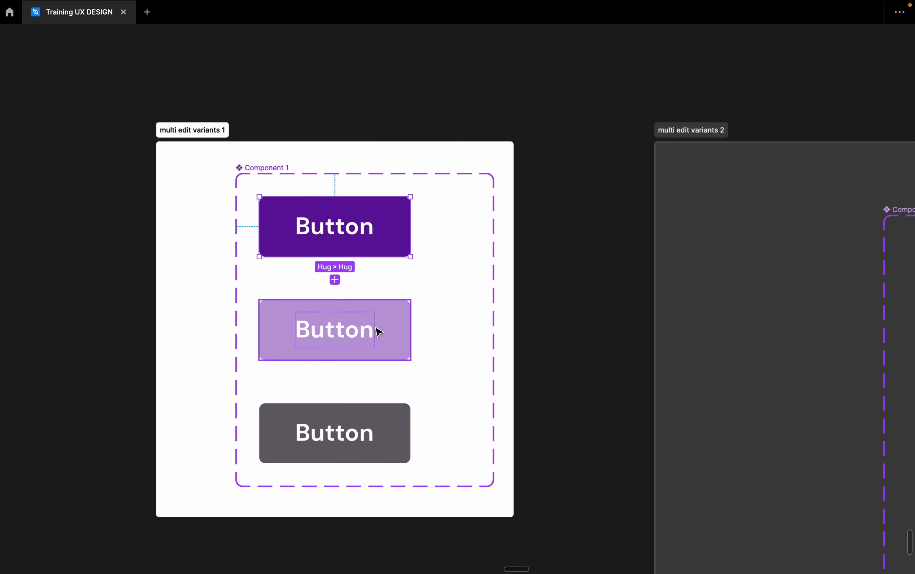
right_click(522, 71)
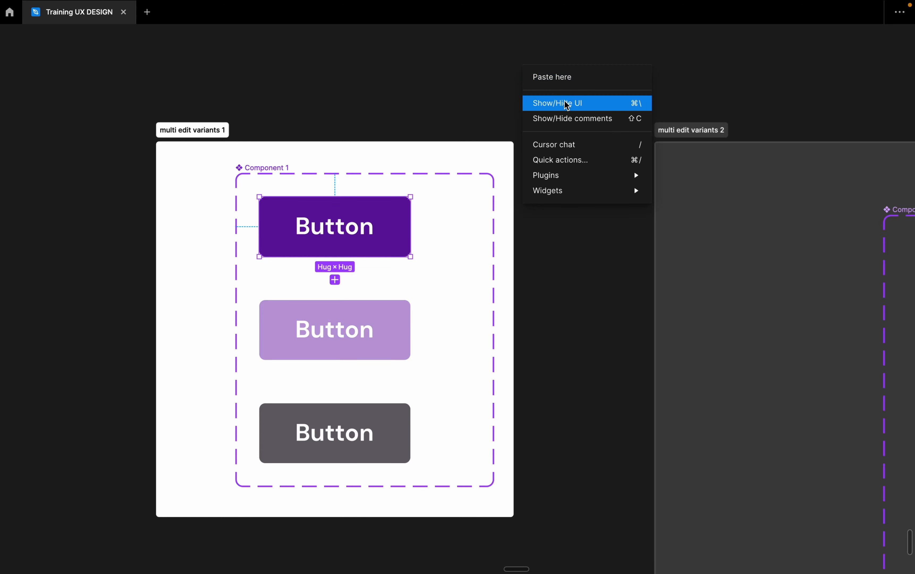
click(566, 102)
Reselect the dark purple Button variant and turn on multi-edit variants for all three variants of Component 1.
click(489, 189)
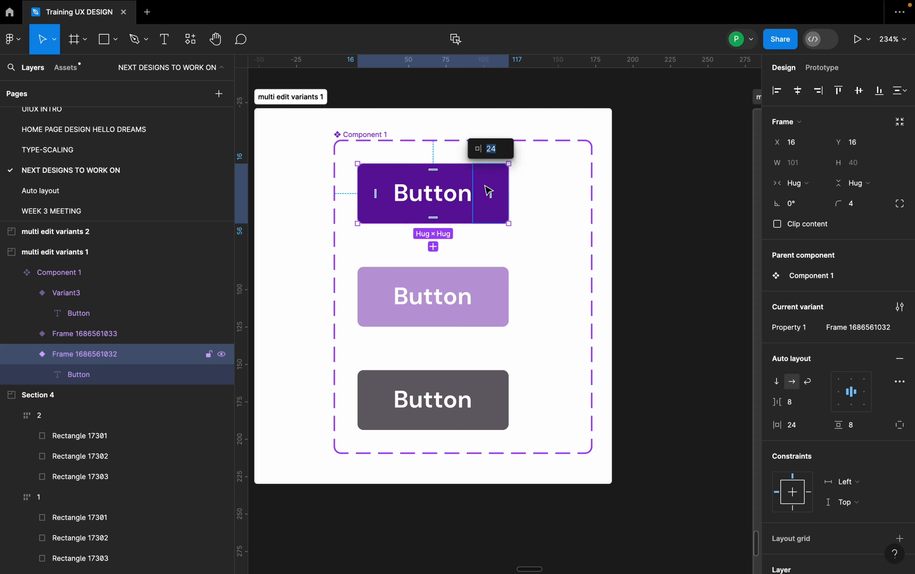
scroll(541, 183, down, 2)
click(518, 225)
click(495, 179)
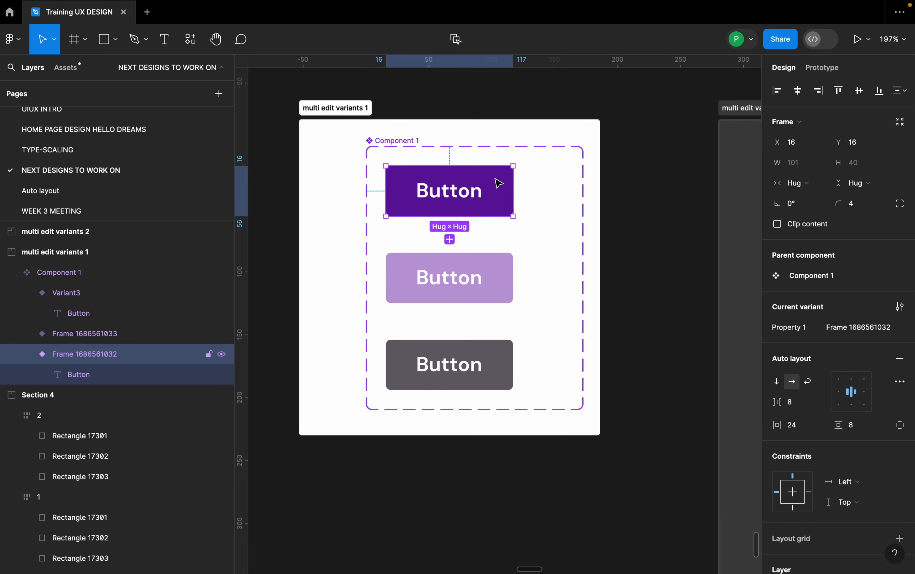
click(457, 40)
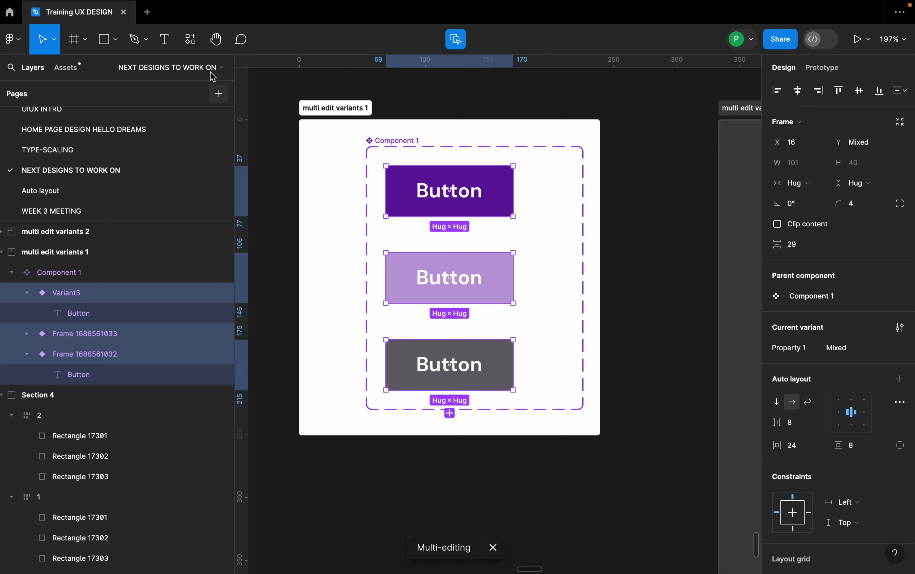
Insert the Caret Drop Down icon after the Button label in all three variants of Component 1.
click(191, 39)
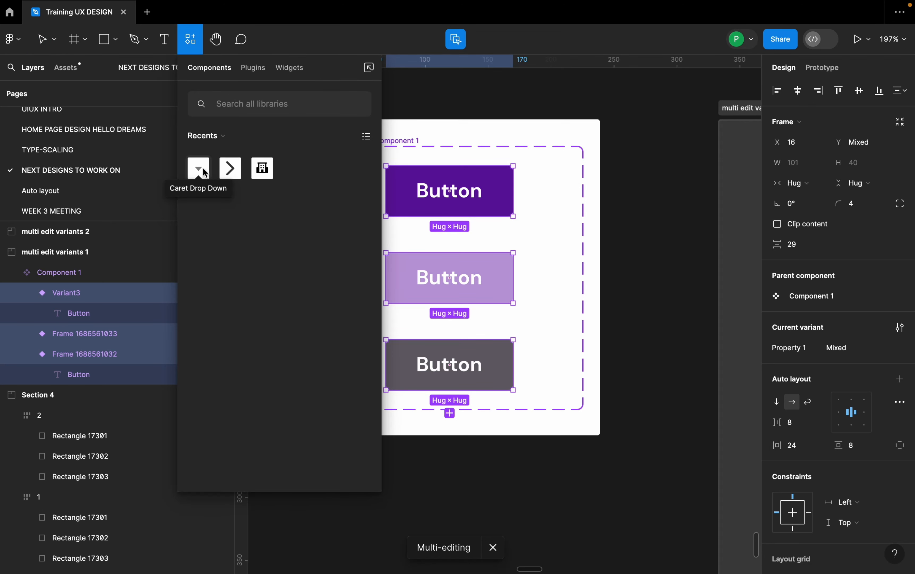
drag(203, 168, 454, 229)
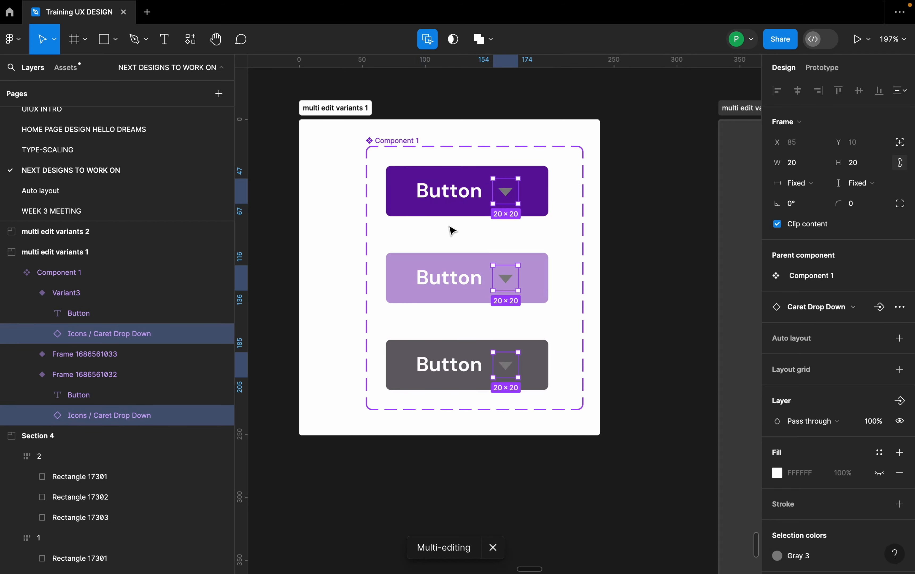
Show the interface, select Component 6's dark variant in "multi edit variants 2" and turn on multi-edit for all three variants.
scroll(343, 216, down, 8)
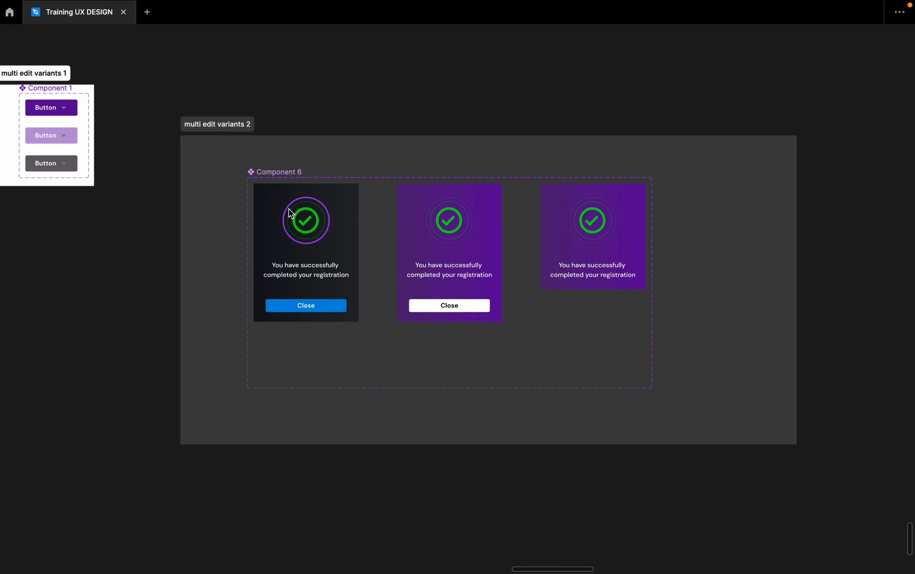
scroll(289, 209, up, 3)
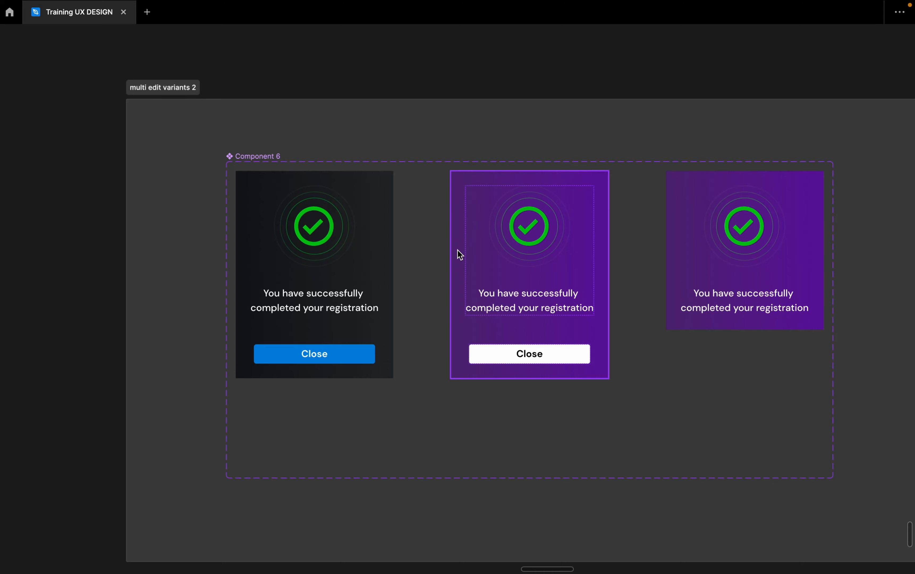
scroll(458, 250, down, 3)
right_click(469, 124)
click(488, 153)
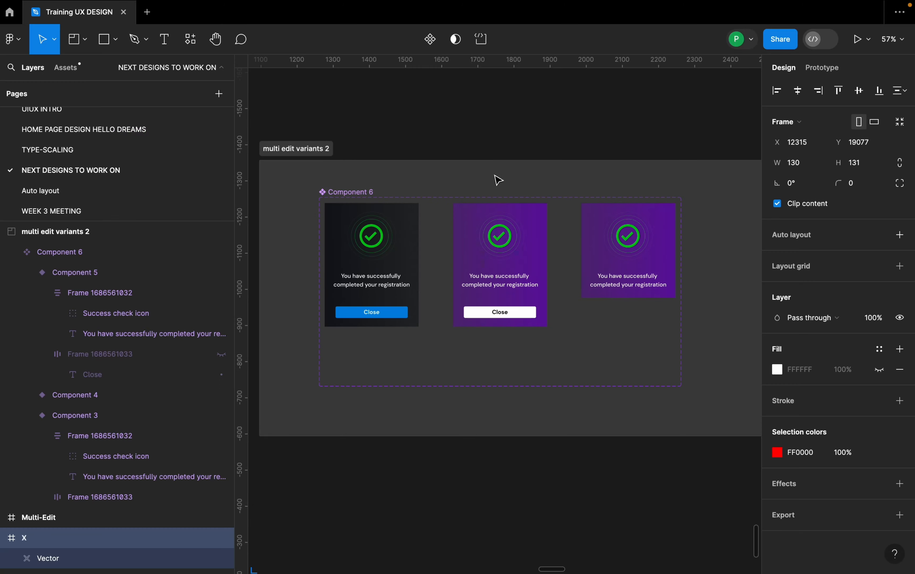
scroll(437, 220, left, 2)
click(435, 221)
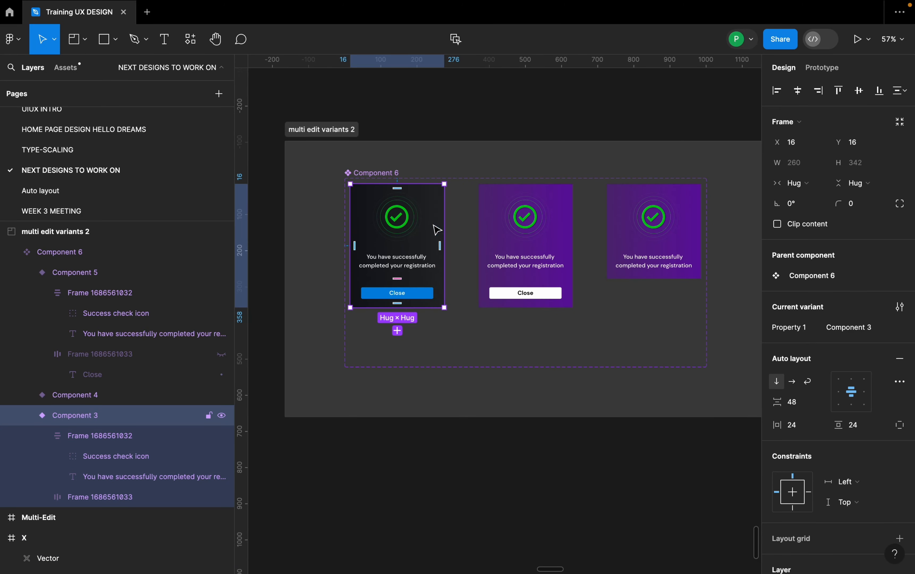
click(457, 40)
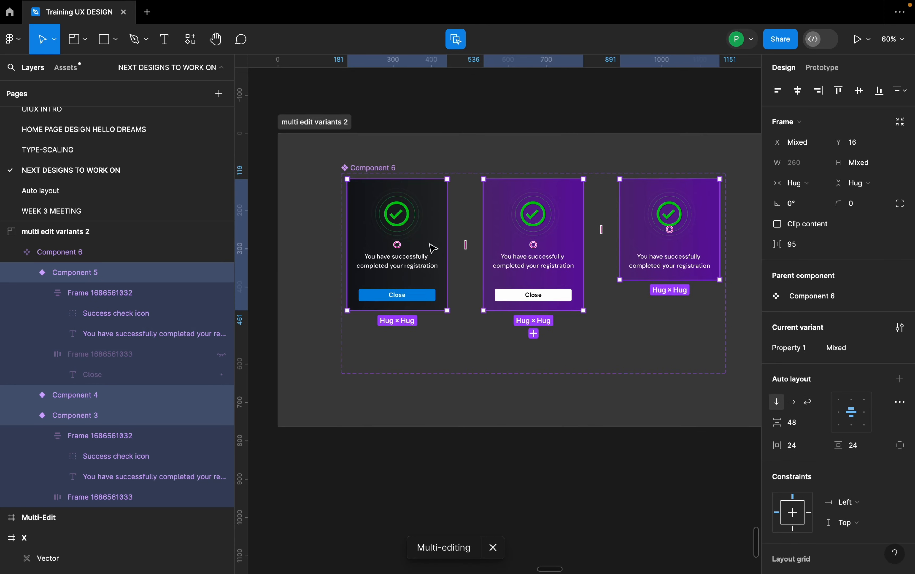
Add the text "Header" between the check icon and the registration message in all three Component 6 variants.
scroll(434, 247, up, 1)
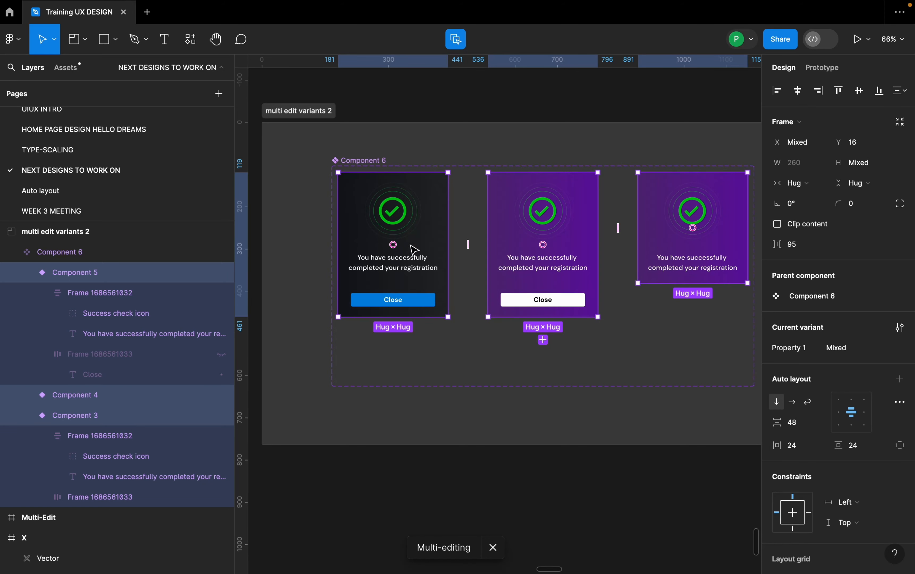
scroll(391, 249, up, 3)
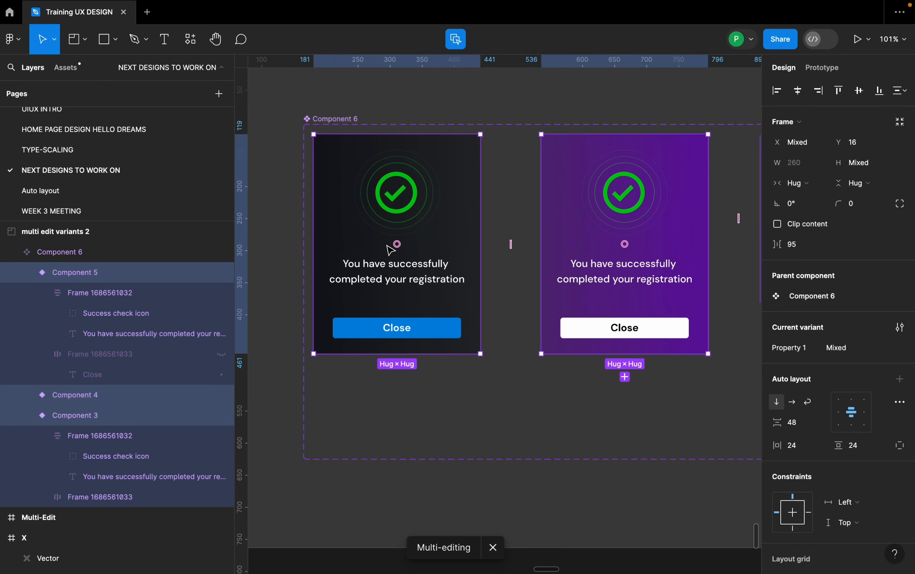
key(t)
click(389, 242)
key(Caps_Lock)
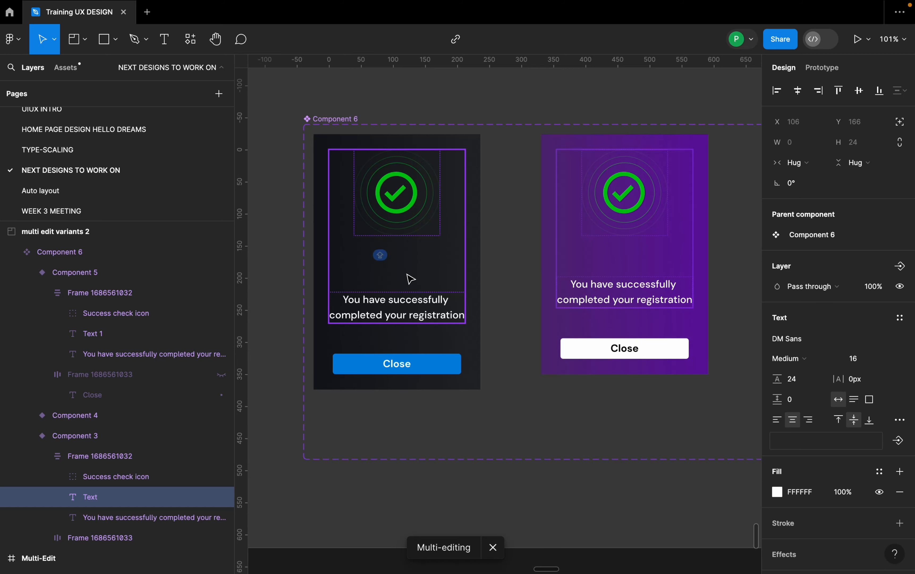
text(Header)
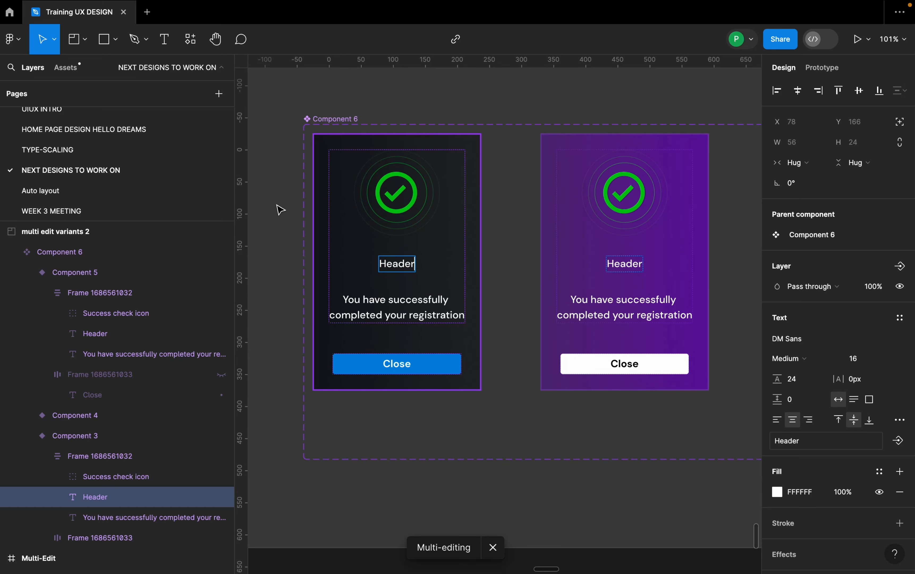
Show the interface at Section 4 and select the first grey rectangle together with its matching orange rectangle.
scroll(280, 207, down, 3)
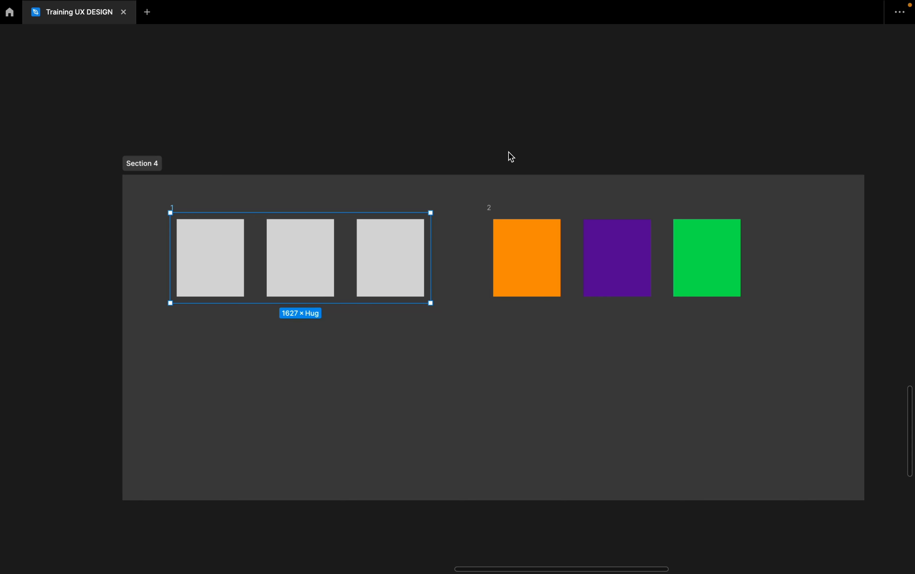
click(259, 112)
click(383, 247)
click(351, 230)
right_click(412, 100)
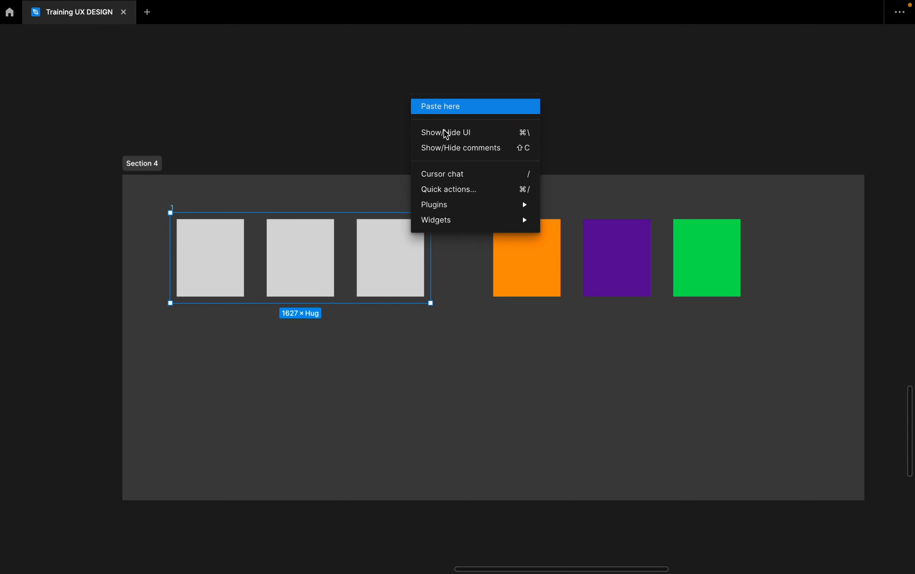
click(445, 134)
scroll(492, 134, down, 3)
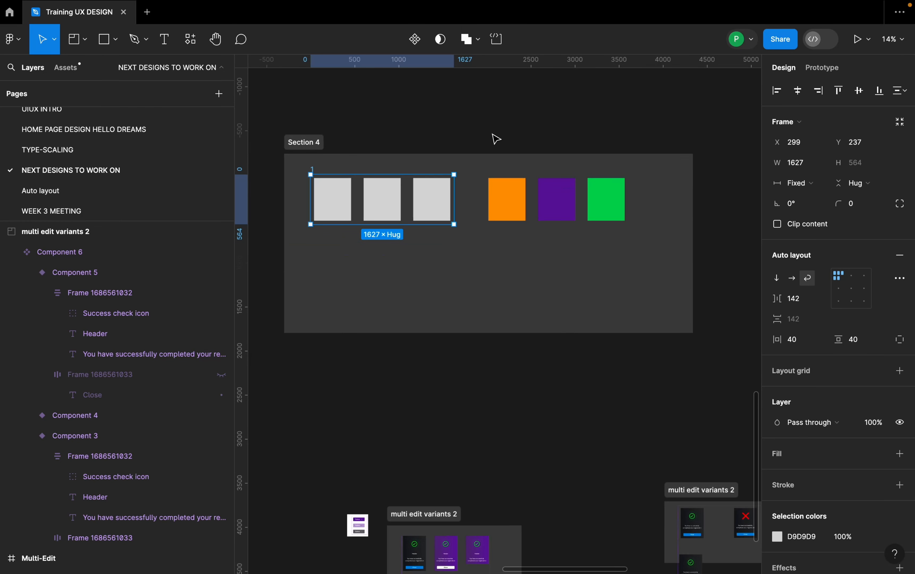
click(364, 191)
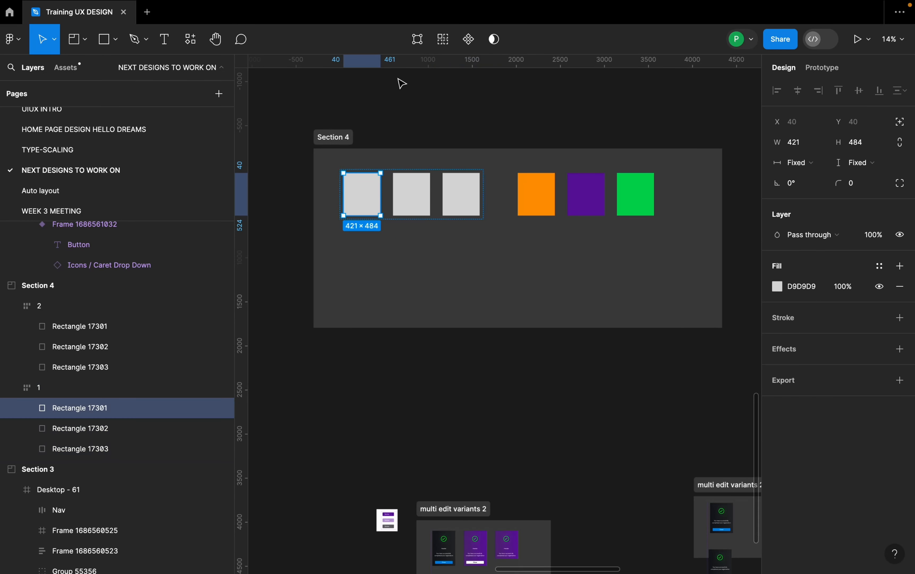
click(445, 40)
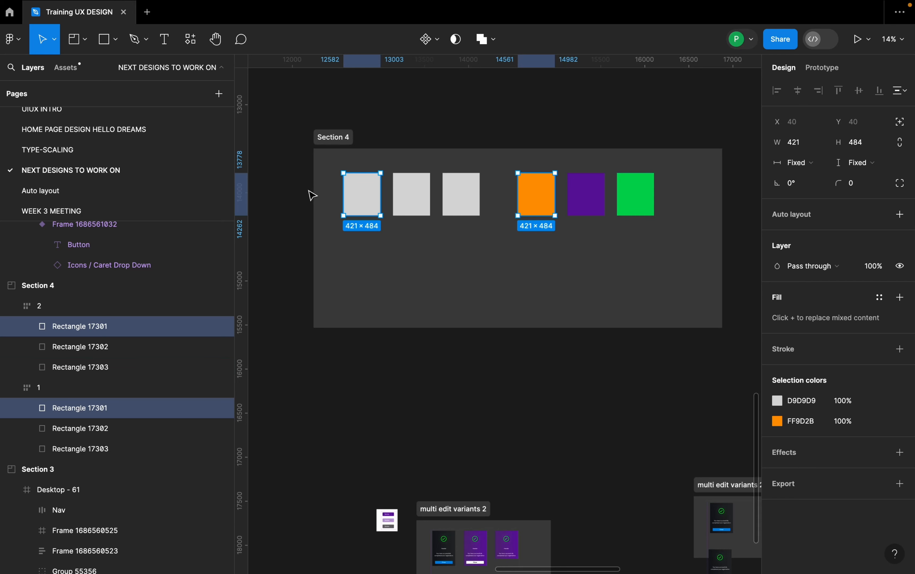
Stretch both selected rectangles to a height of about 1461 and rotate them together to a shallow upward slant.
drag(367, 218, 377, 302)
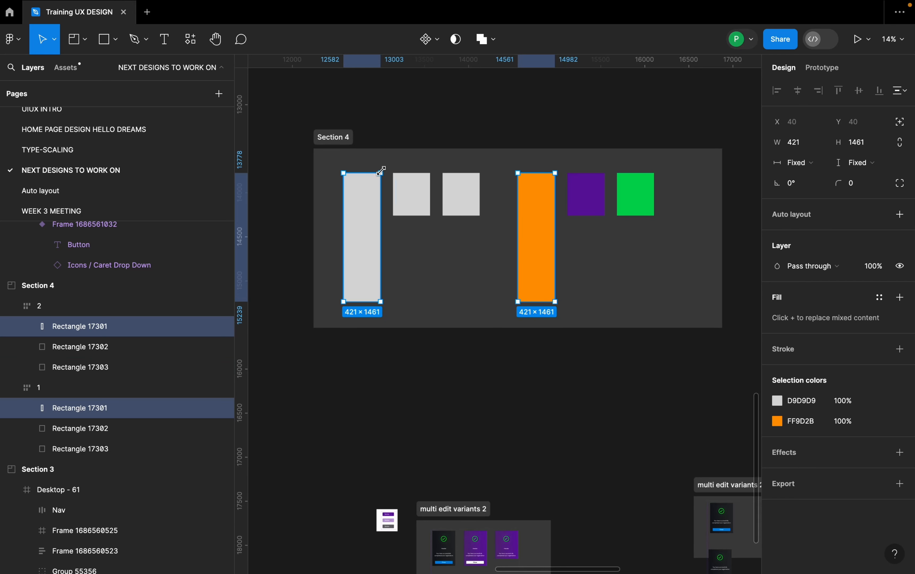
drag(385, 167, 433, 272)
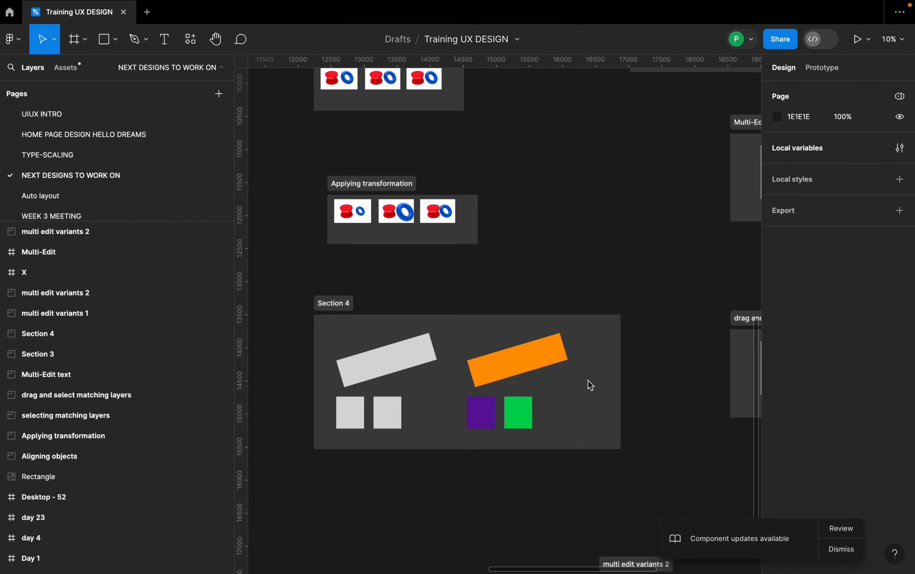
scroll(535, 376, down, 3)
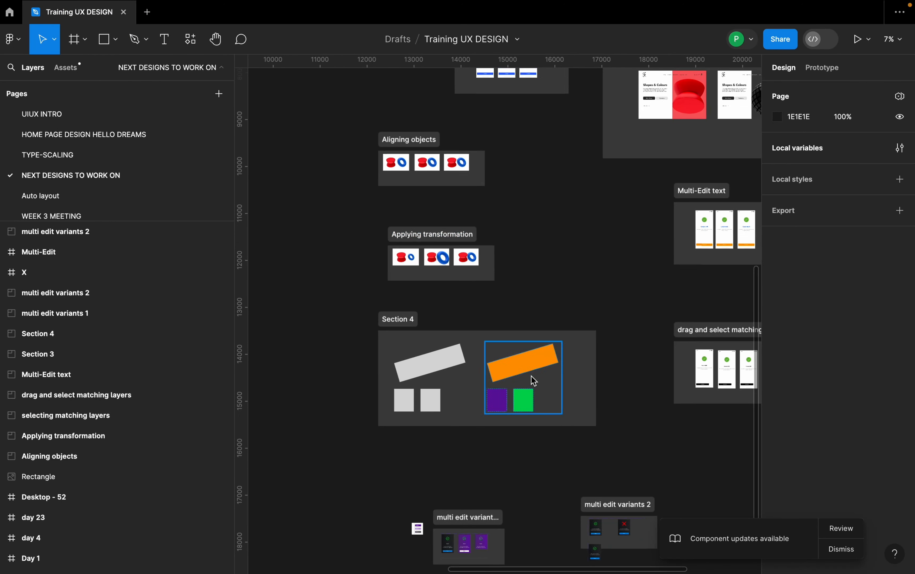